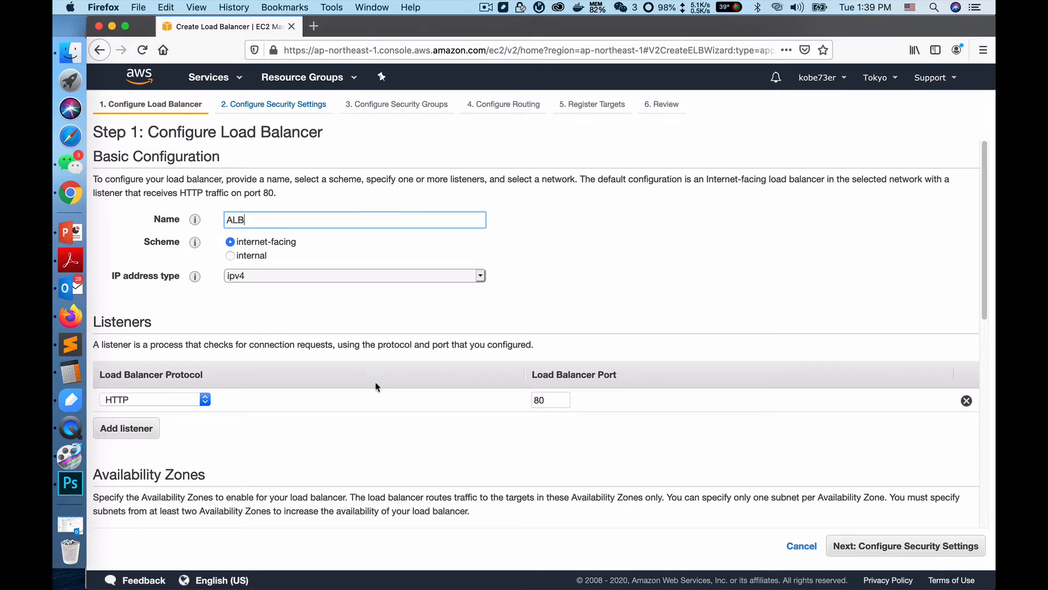
Step: Enable the availability zones ap-northeast-1a, ap-northeast-1c and ap-northeast-1d for the load balancer and continue to the security settings
scroll(376, 383, down, 2)
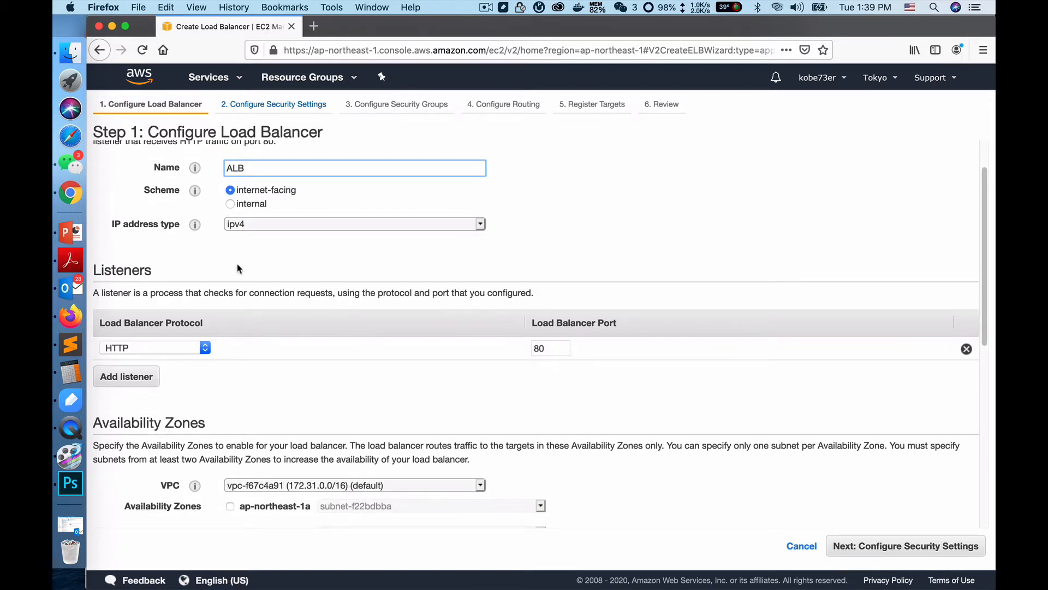
scroll(174, 265, down, 1)
scroll(187, 363, down, 1)
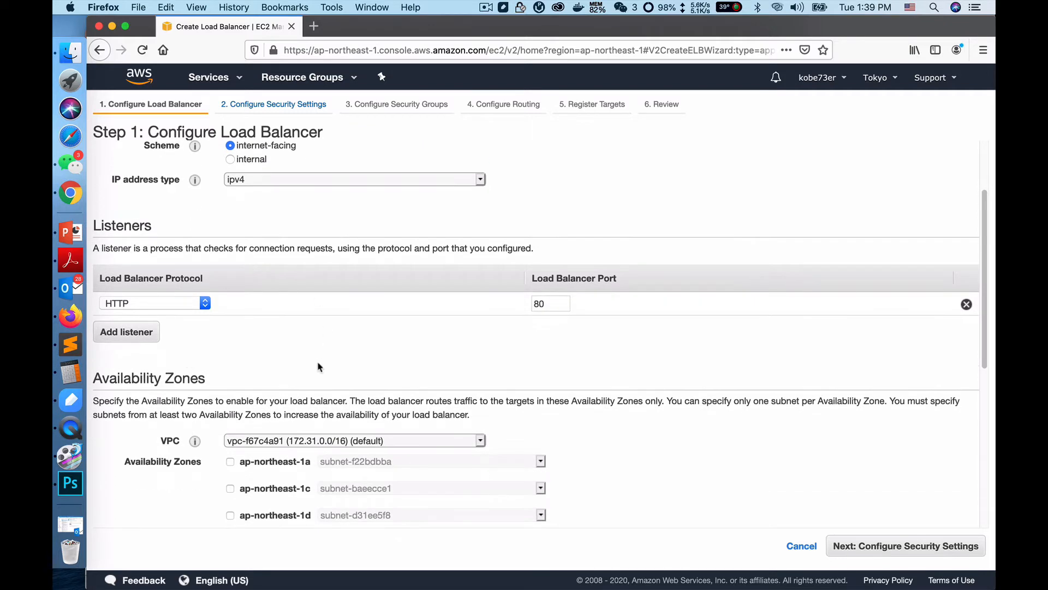
scroll(319, 367, down, 3)
scroll(268, 209, up, 8)
scroll(268, 209, down, 9)
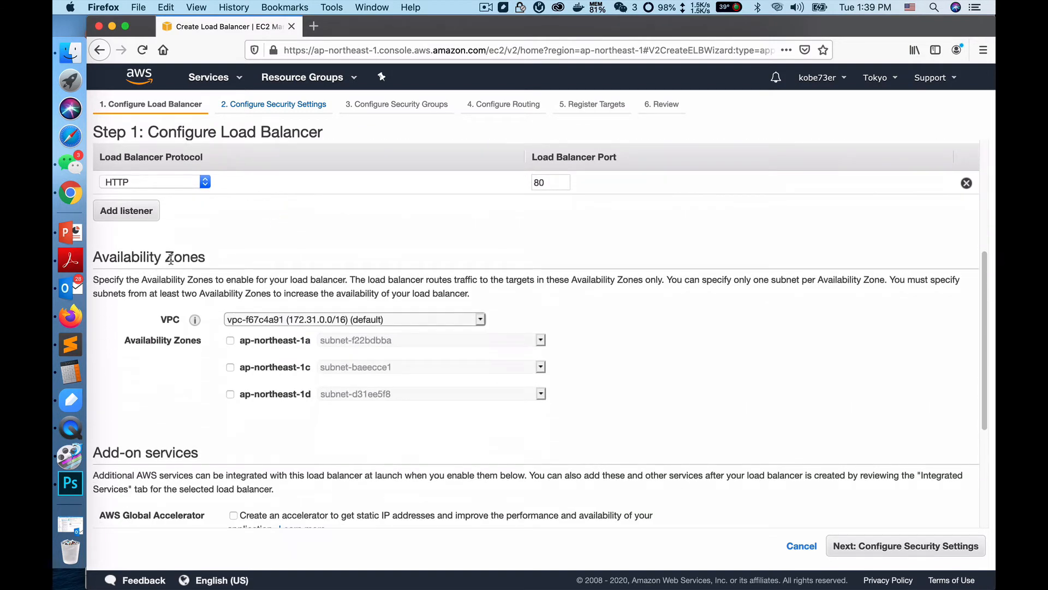
click(230, 341)
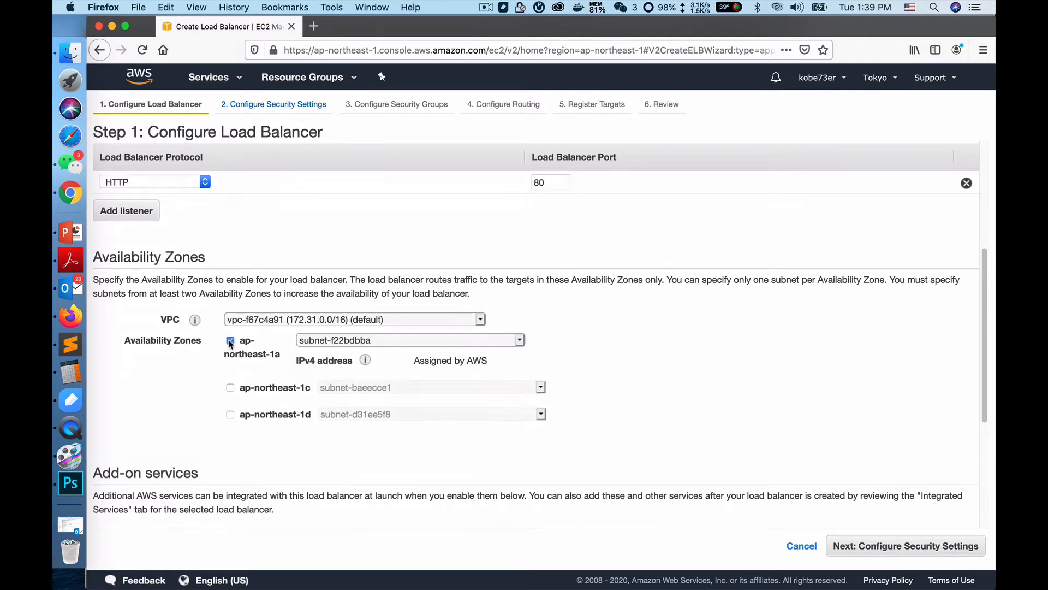
click(230, 387)
click(231, 435)
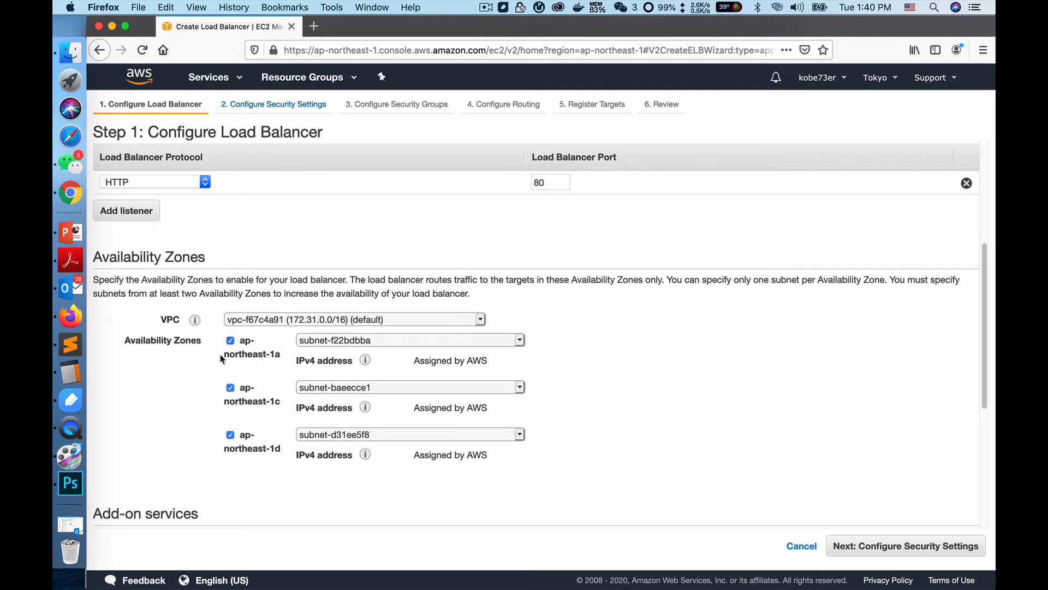
scroll(238, 418, down, 5)
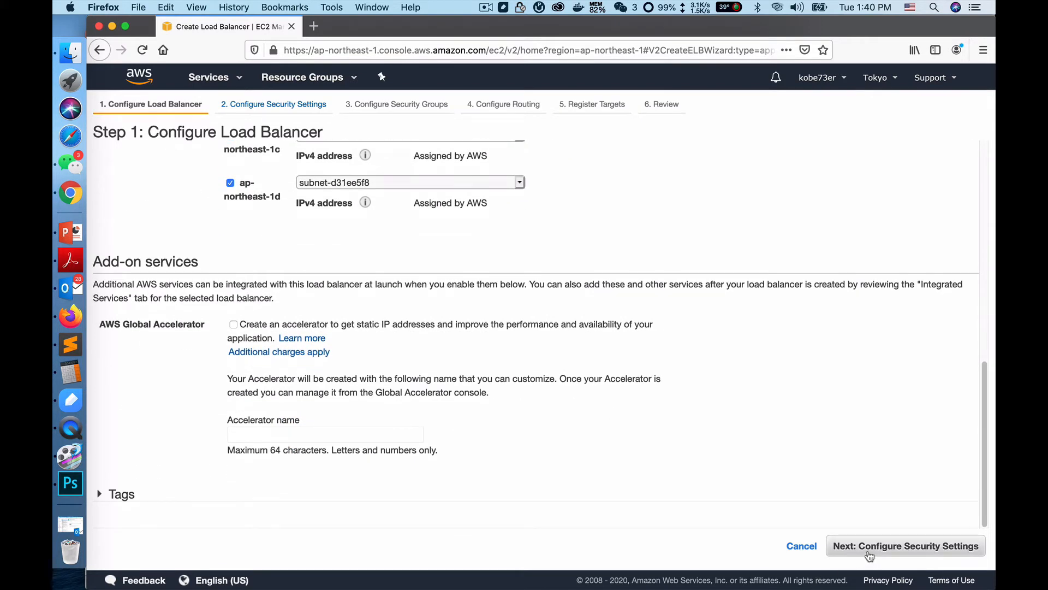
click(891, 548)
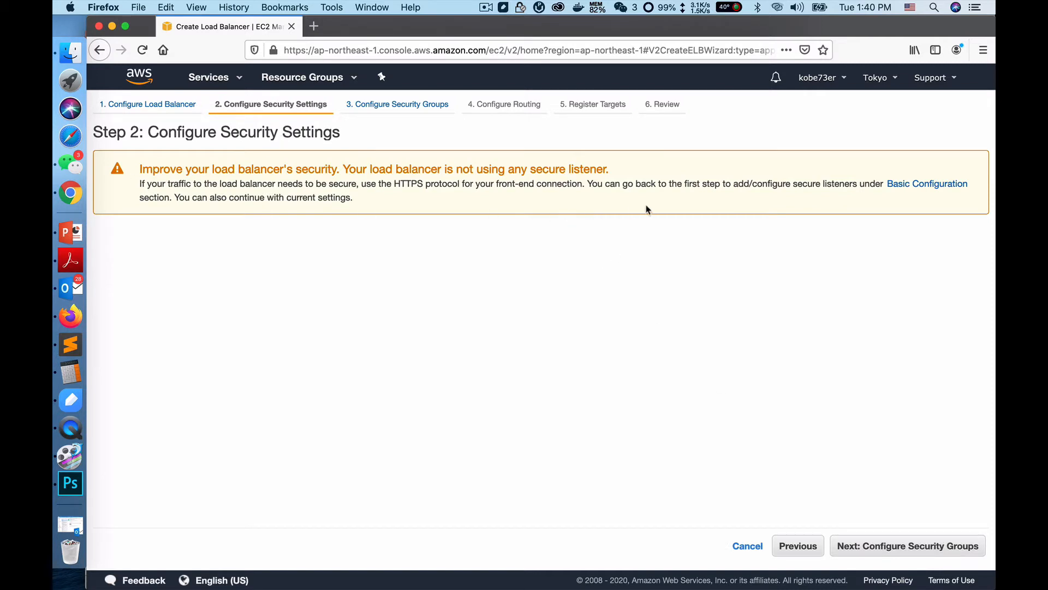
Step: Continue without a secure listener and assign only the existing CLB-sg security group instead of the default one
click(890, 547)
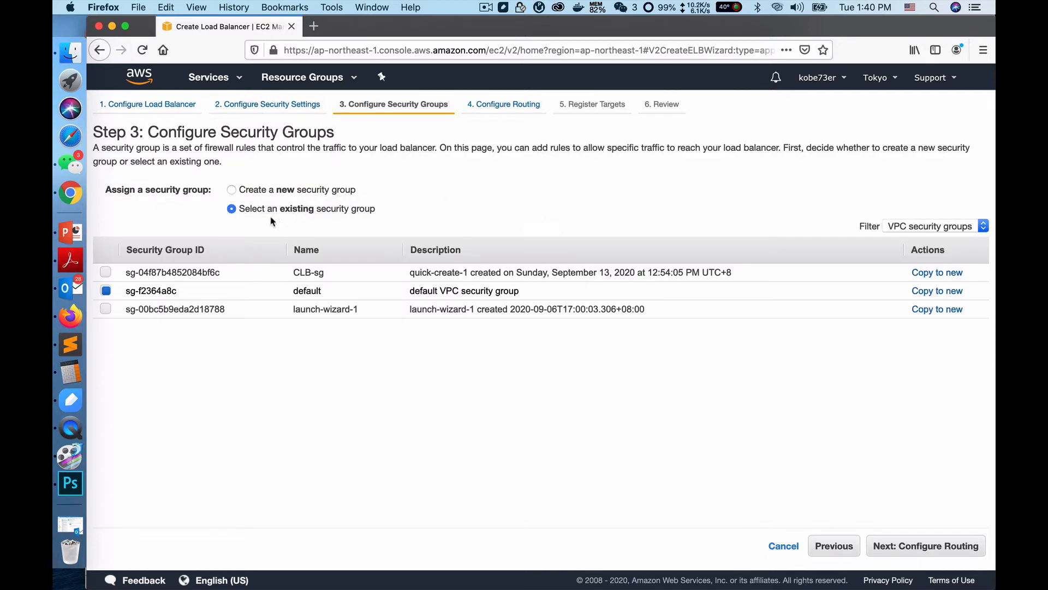
click(107, 273)
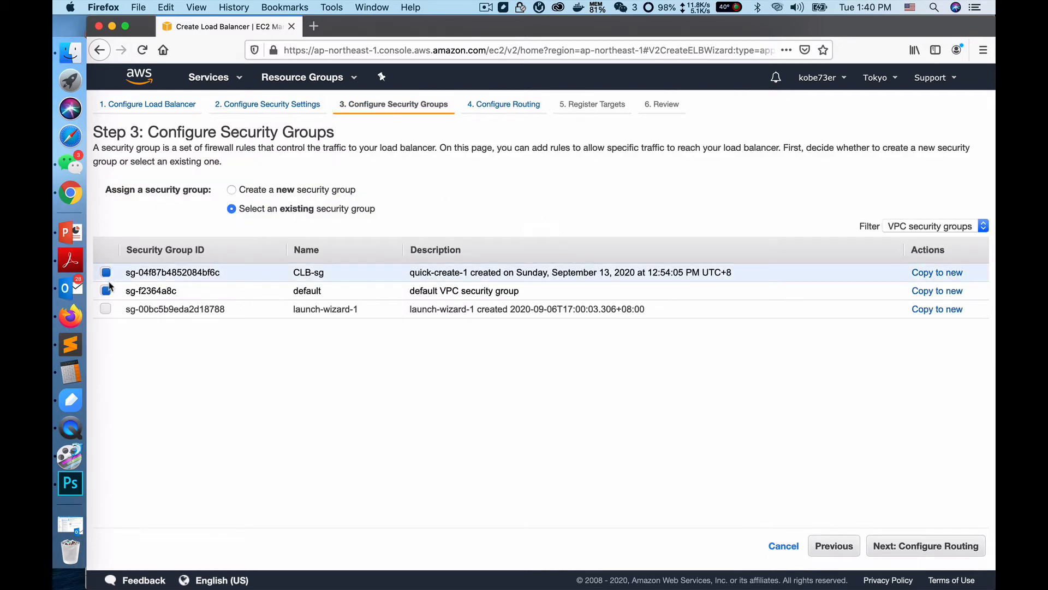
click(107, 290)
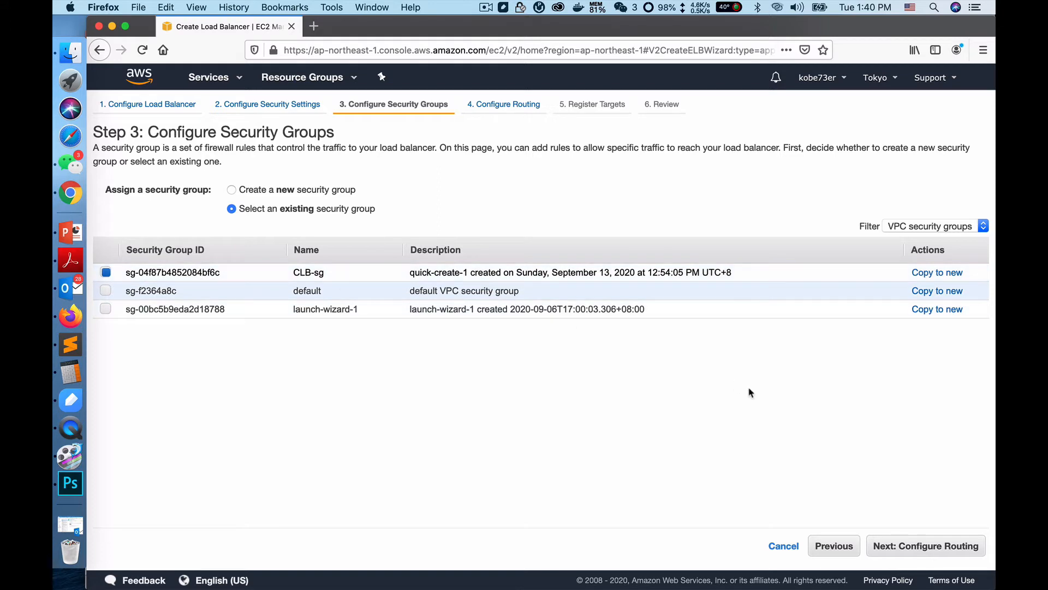
Step: Proceed to routing, name the new target group tg-1, and continue to target registration
click(935, 548)
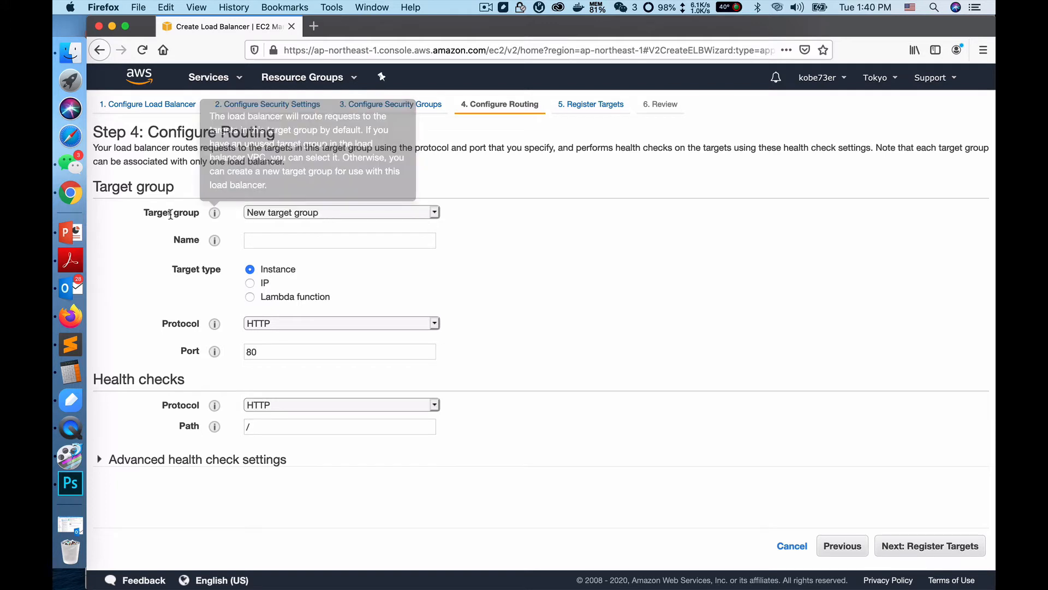
click(279, 240)
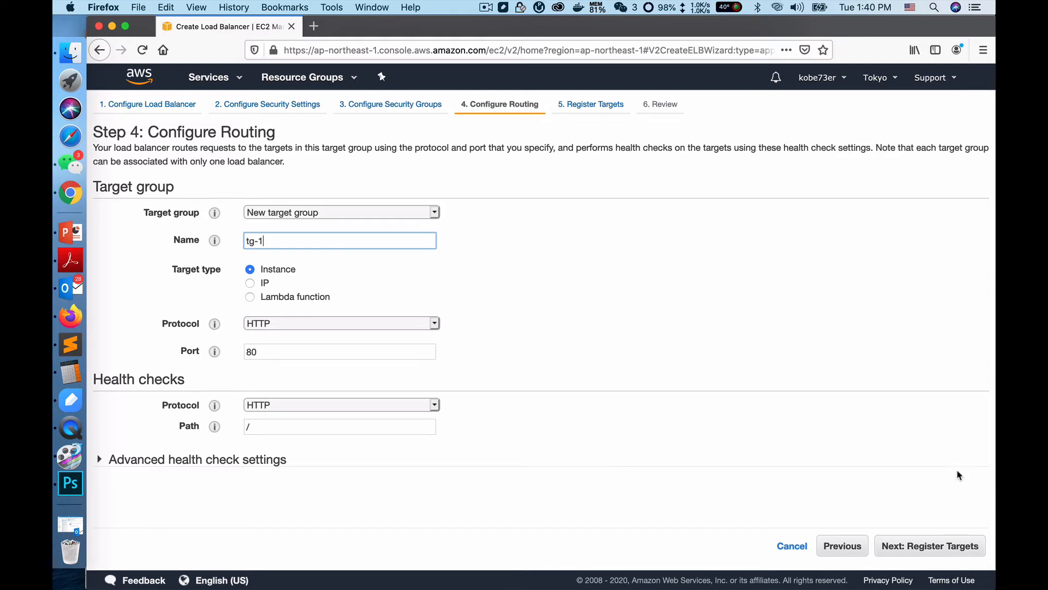
click(939, 547)
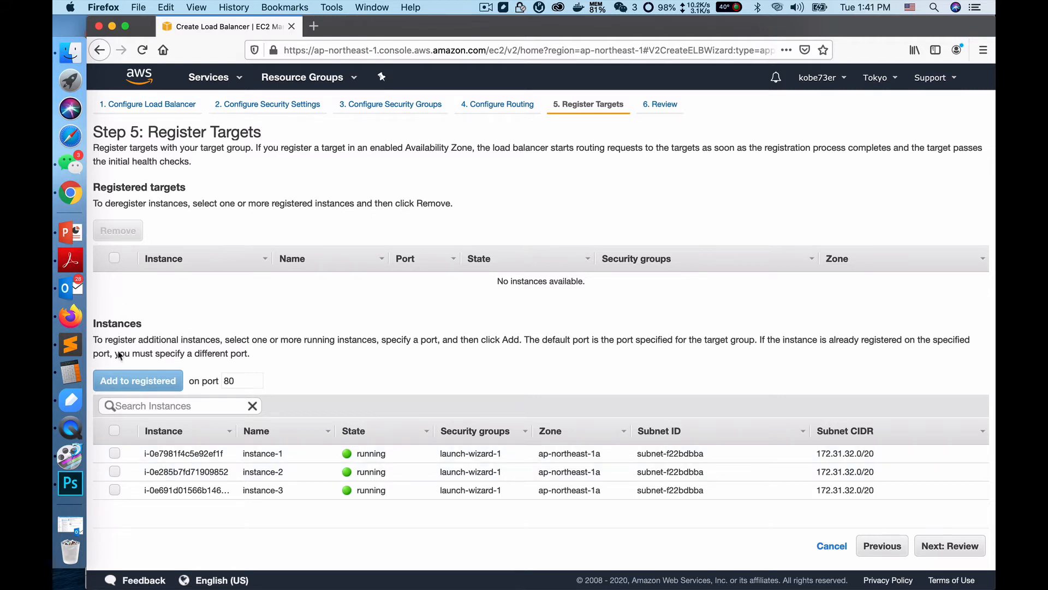
Step: Register instance-1 and instance-2 as targets on port 80
click(115, 453)
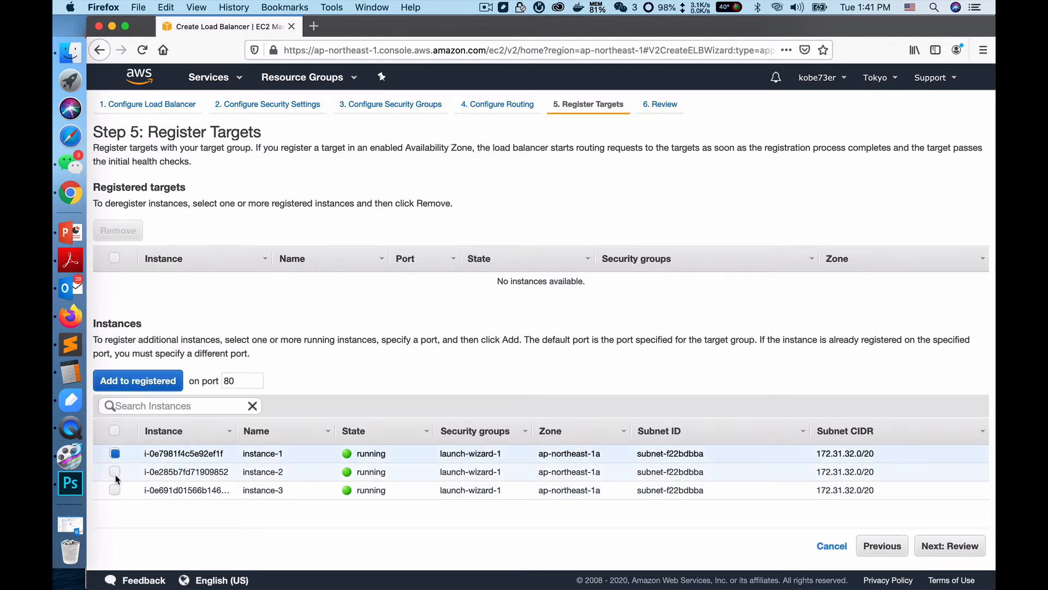
click(116, 473)
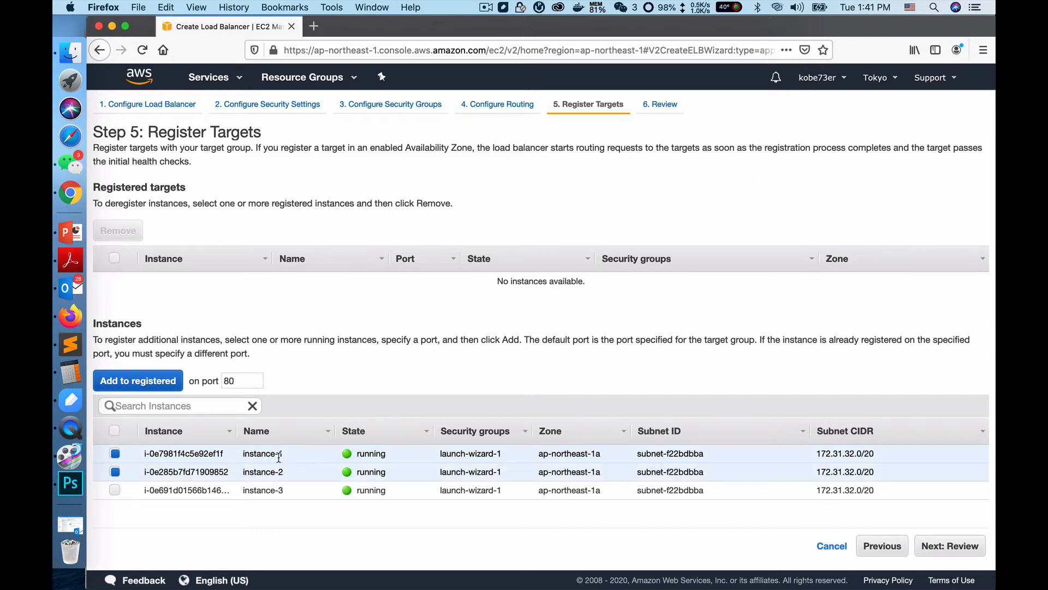
click(125, 382)
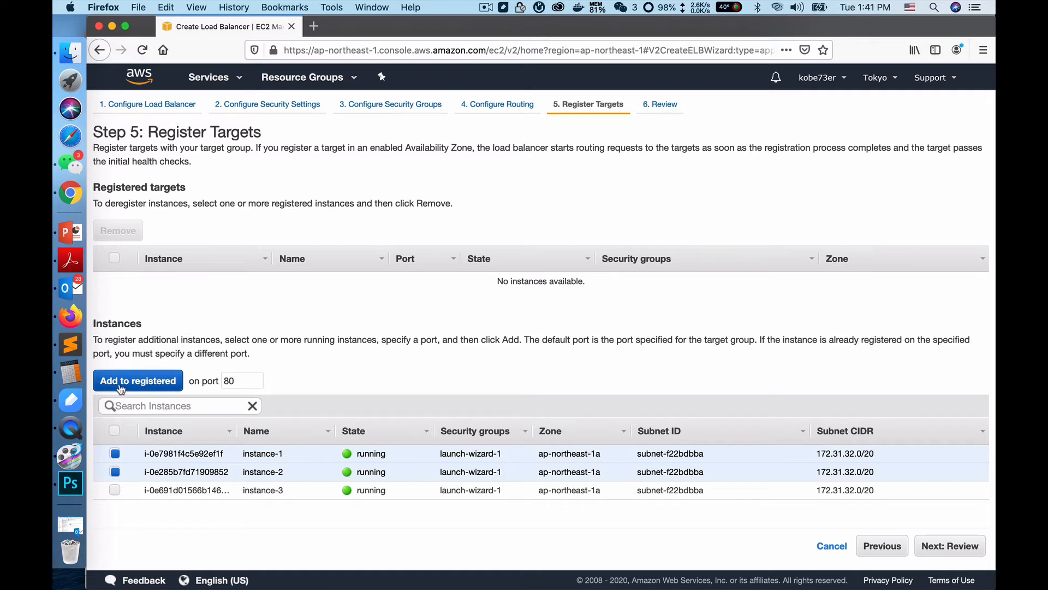
click(140, 380)
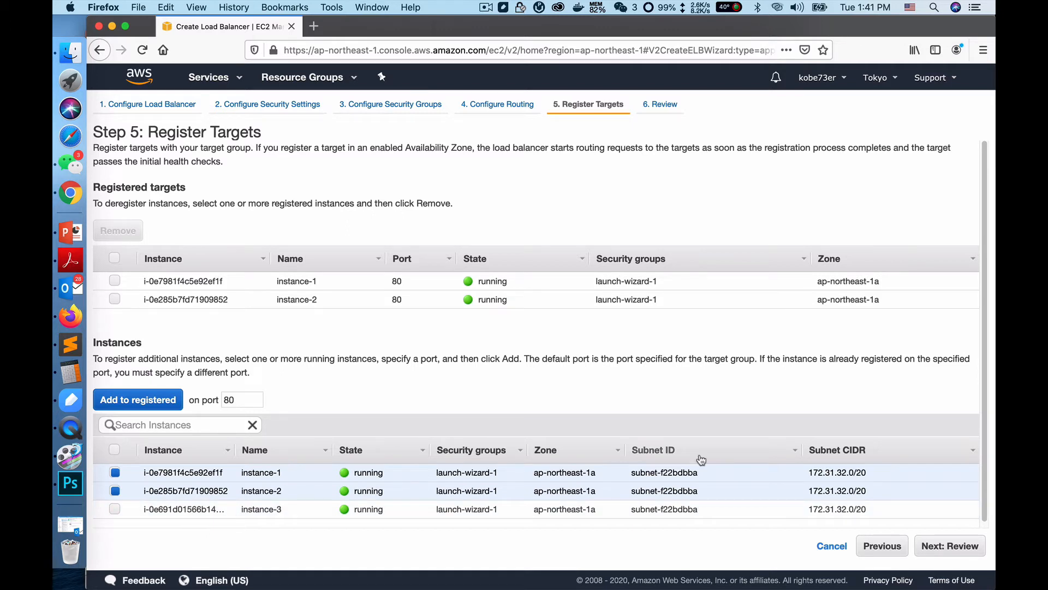
Step: Review the load balancer configuration and create the load balancer
click(950, 546)
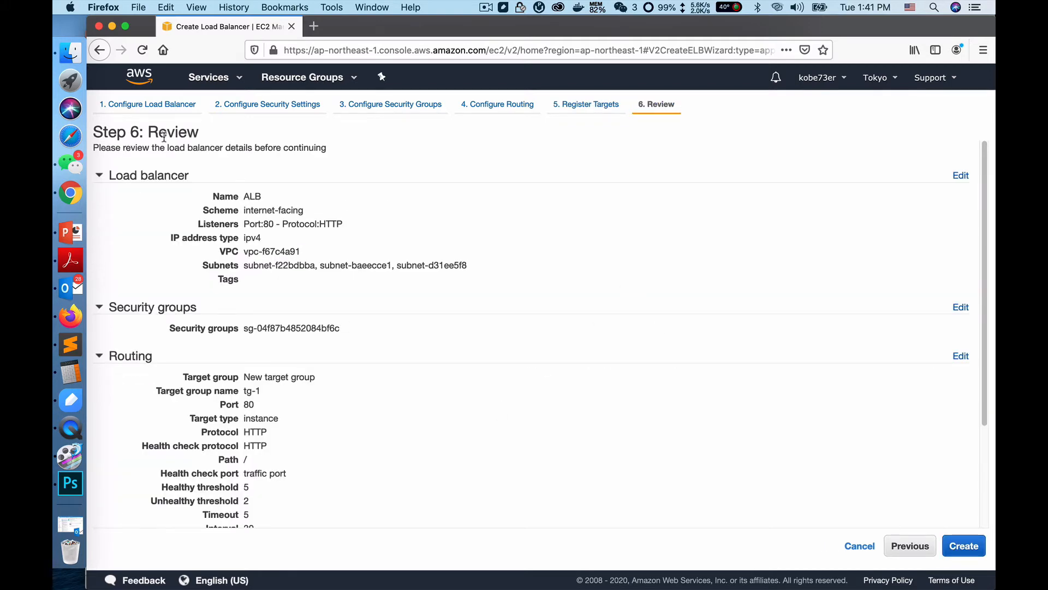
scroll(248, 344, down, 5)
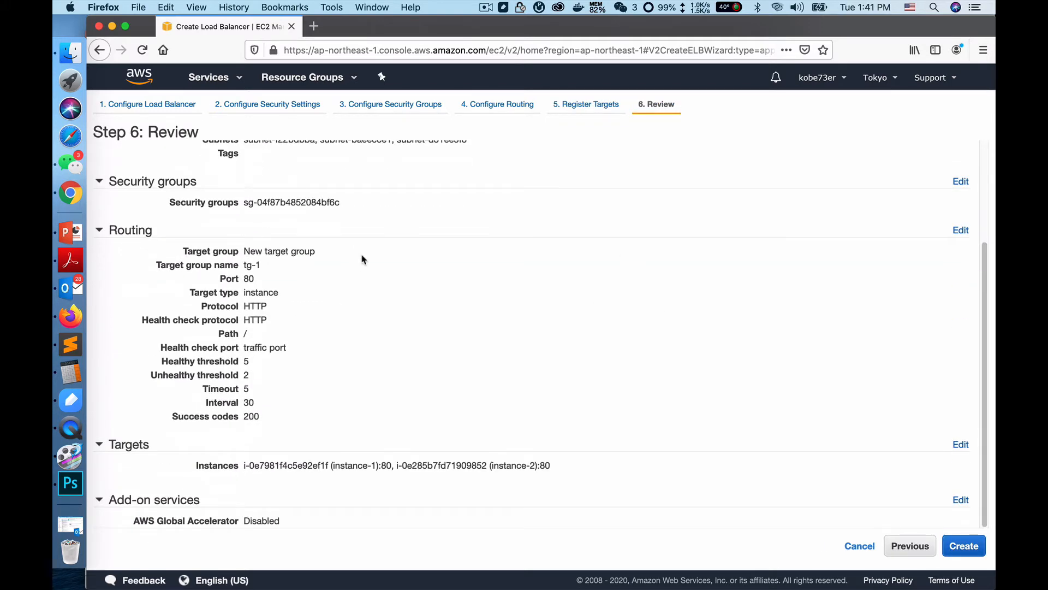
click(963, 547)
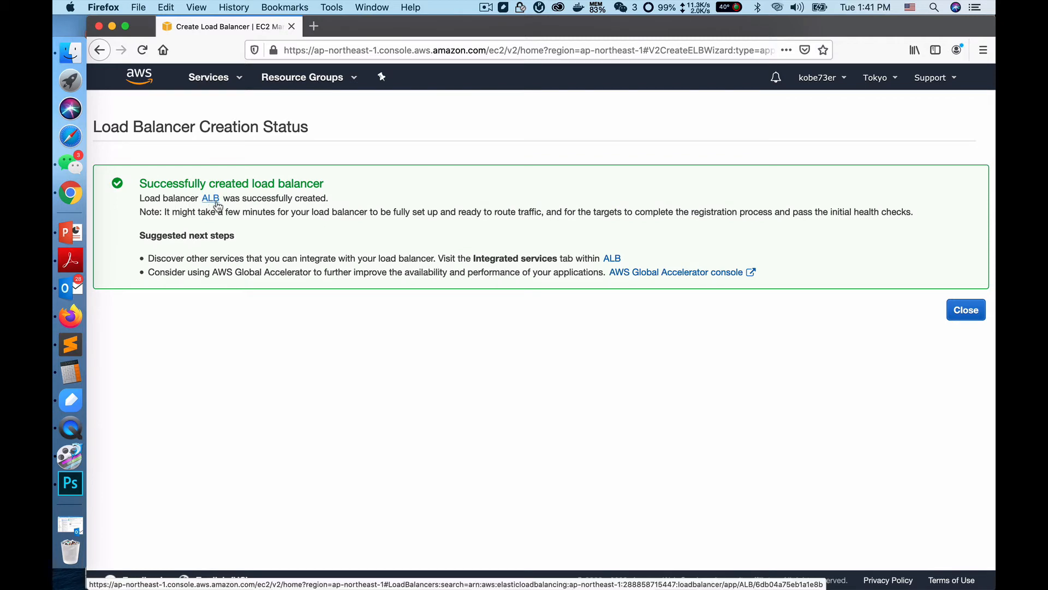
Step: Open the new ALB in the load balancer list and clear the list's search filter
click(210, 198)
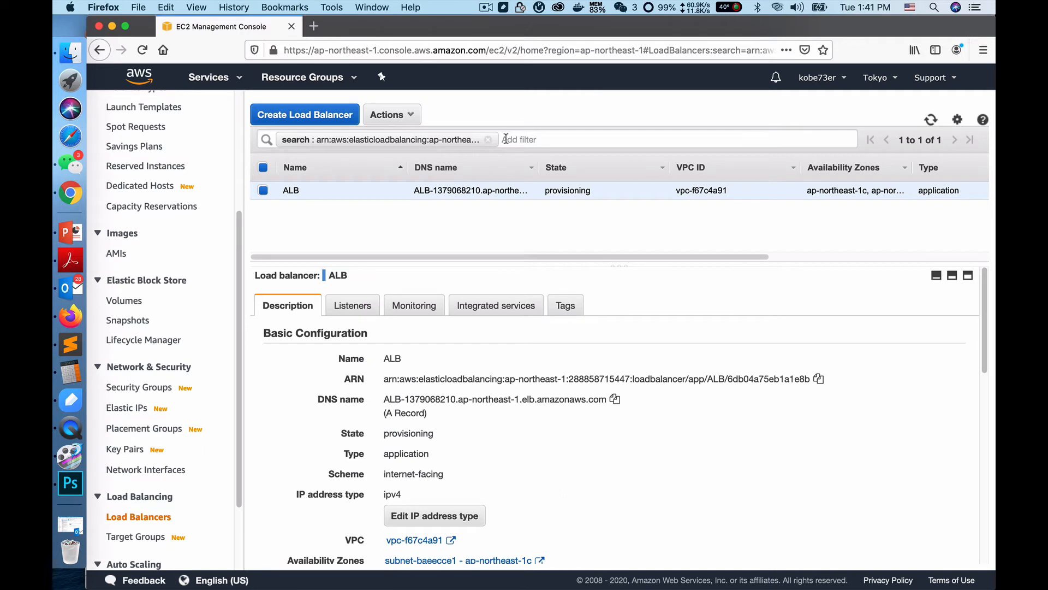
click(489, 140)
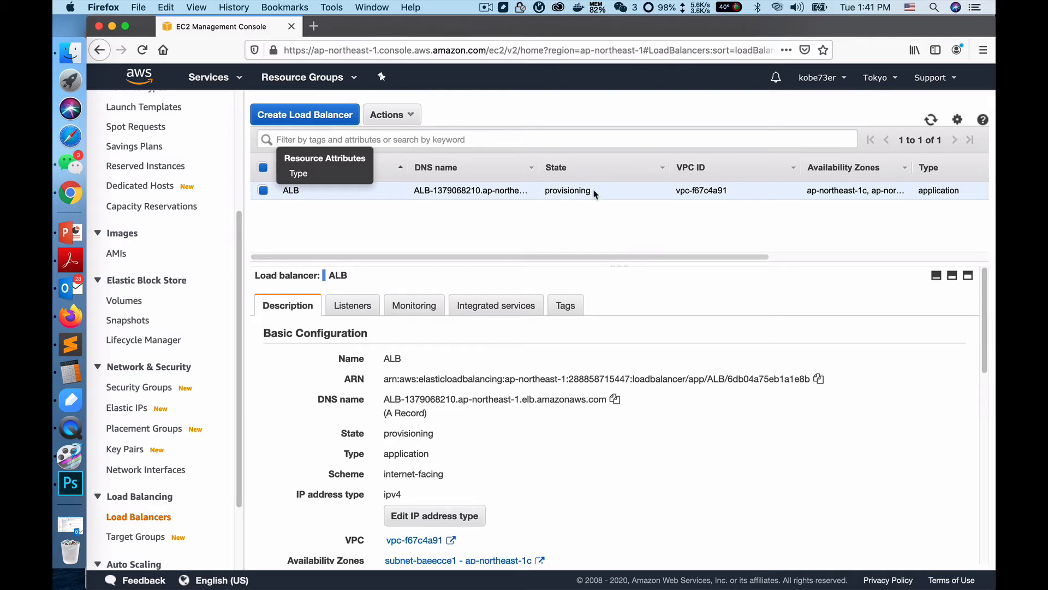
click(552, 232)
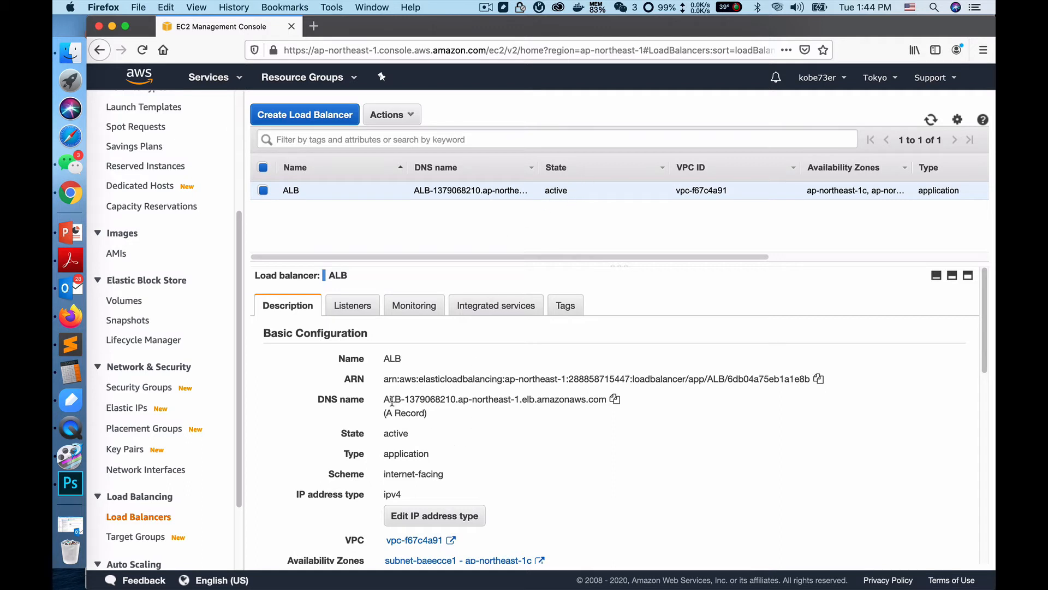
Step: Copy the ALB's DNS name and open it in a new browser tab
click(615, 399)
click(313, 26)
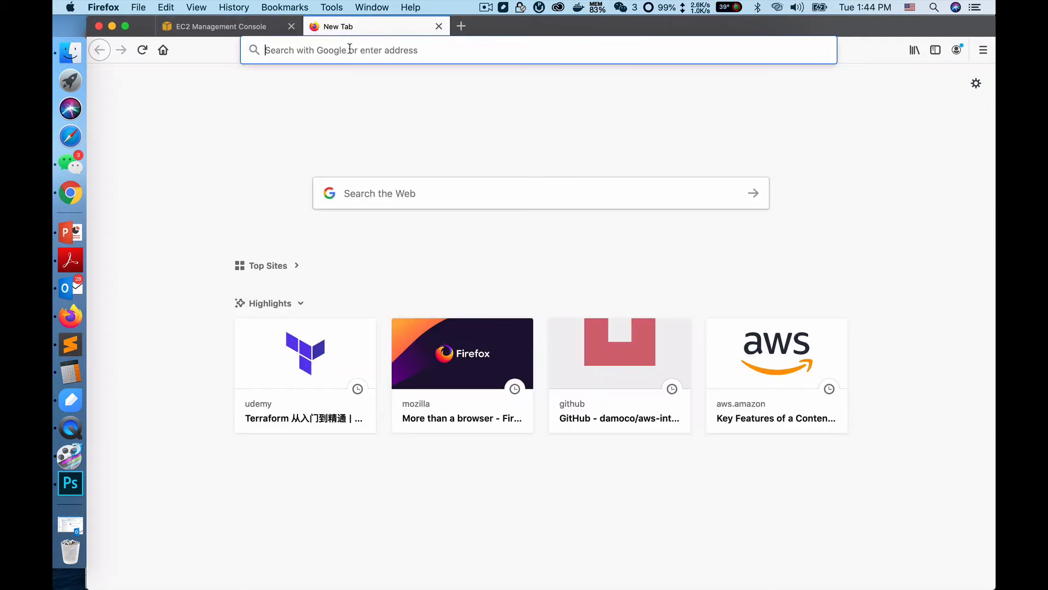
click(351, 49)
key(super+v)
key(Return)
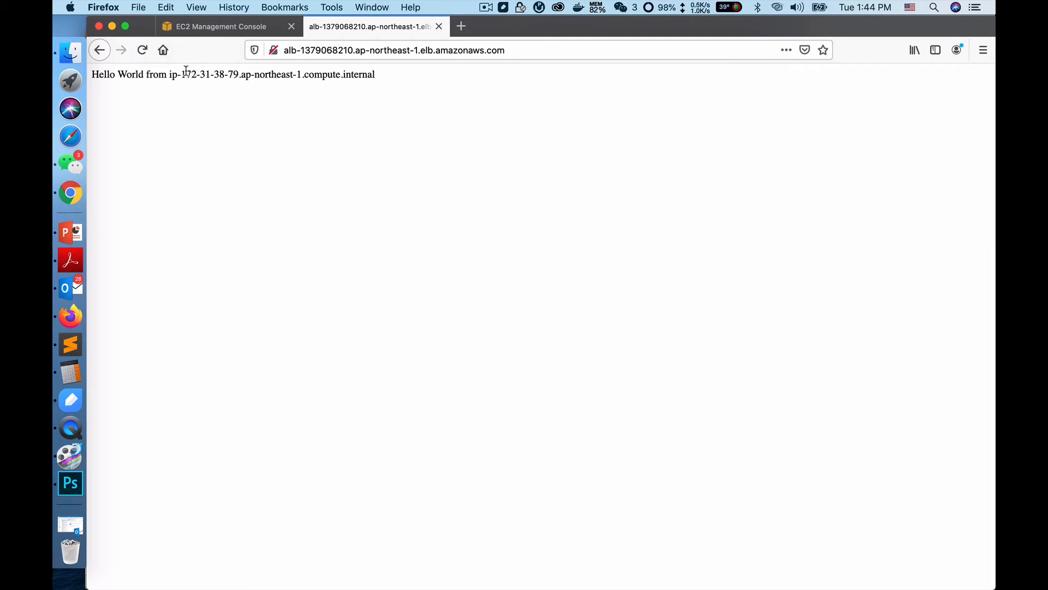
Step: Reload the load balancer's web page several times and compare the instance IP addresses in the responses
drag(181, 72, 243, 77)
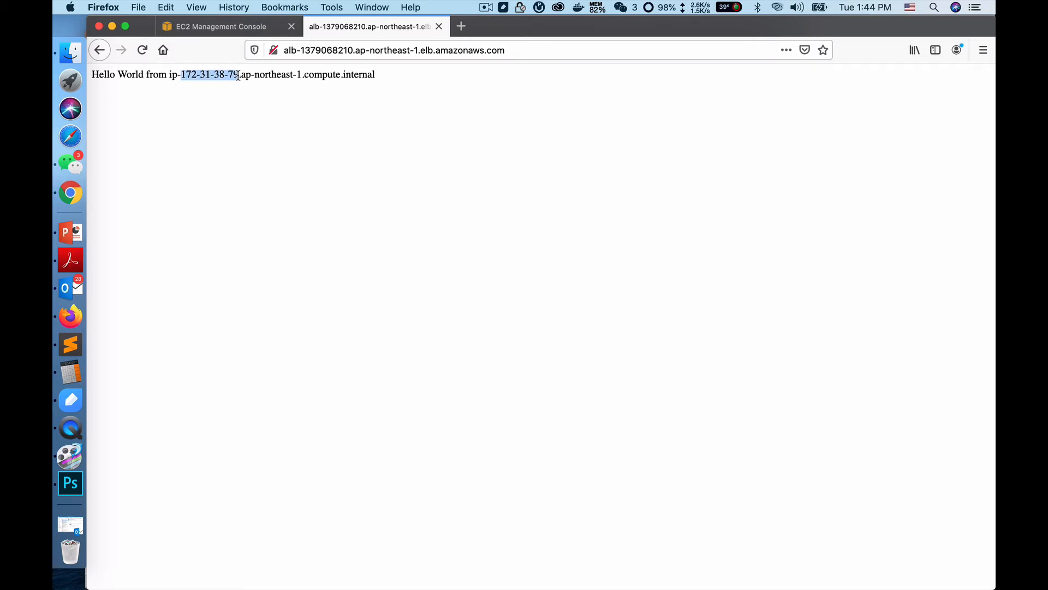
click(143, 53)
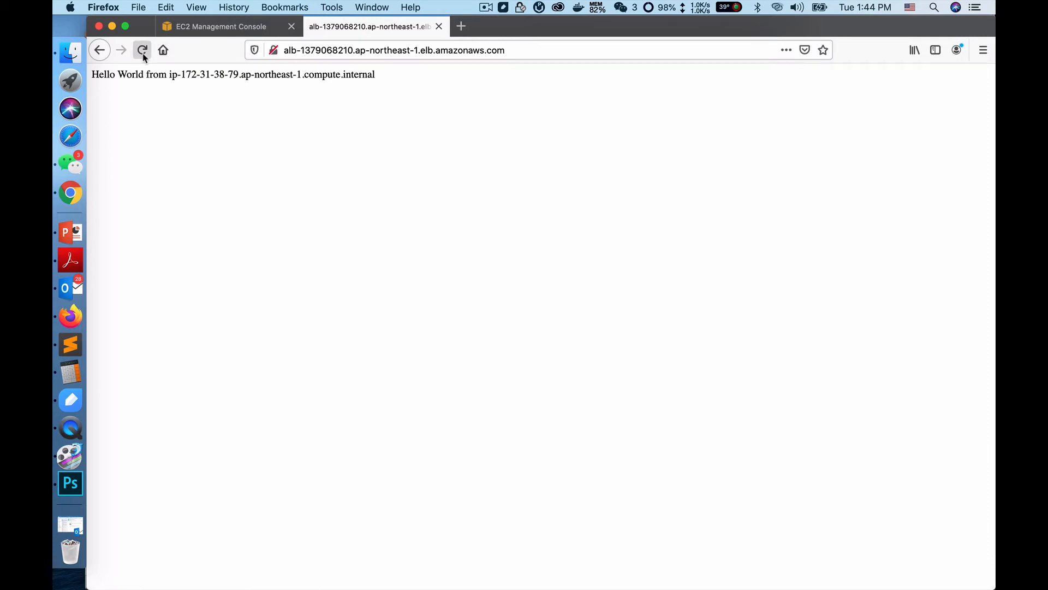
click(142, 51)
click(143, 50)
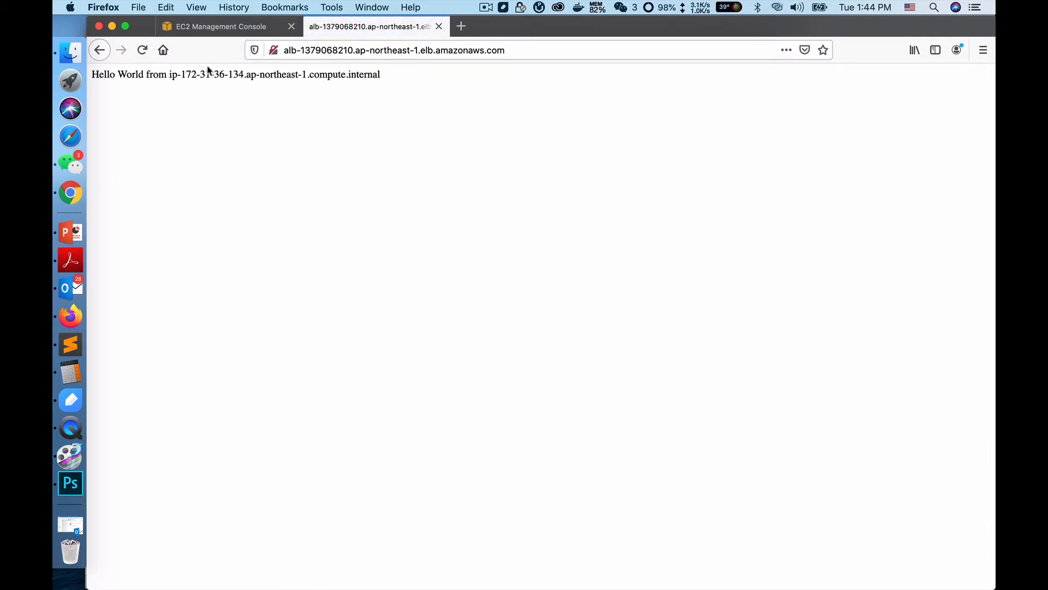
drag(181, 72, 243, 71)
click(196, 102)
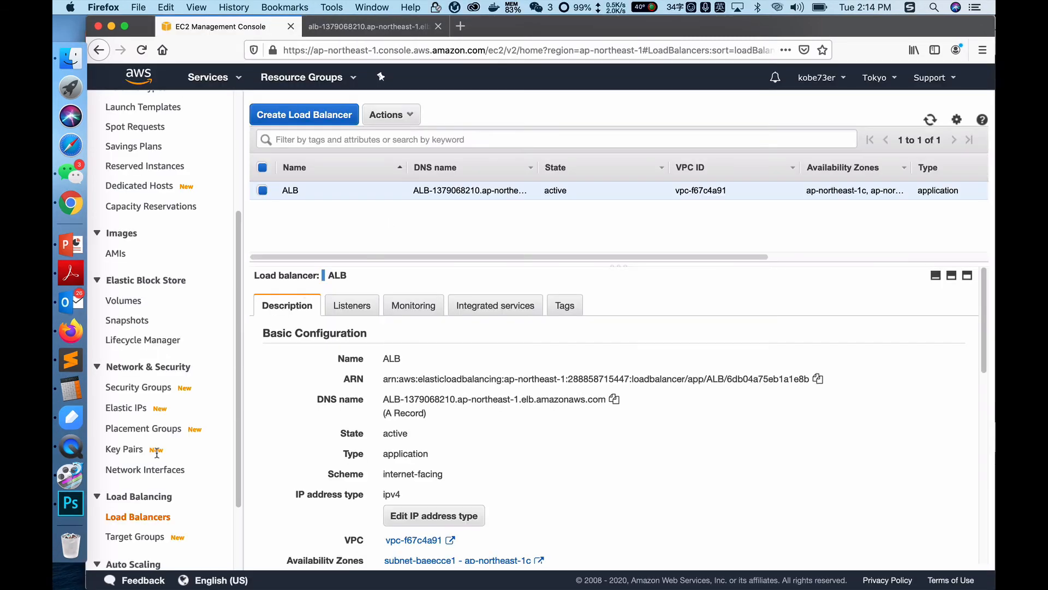
Step: Start creating another target group in the EC2 console and name it tg-2
click(136, 540)
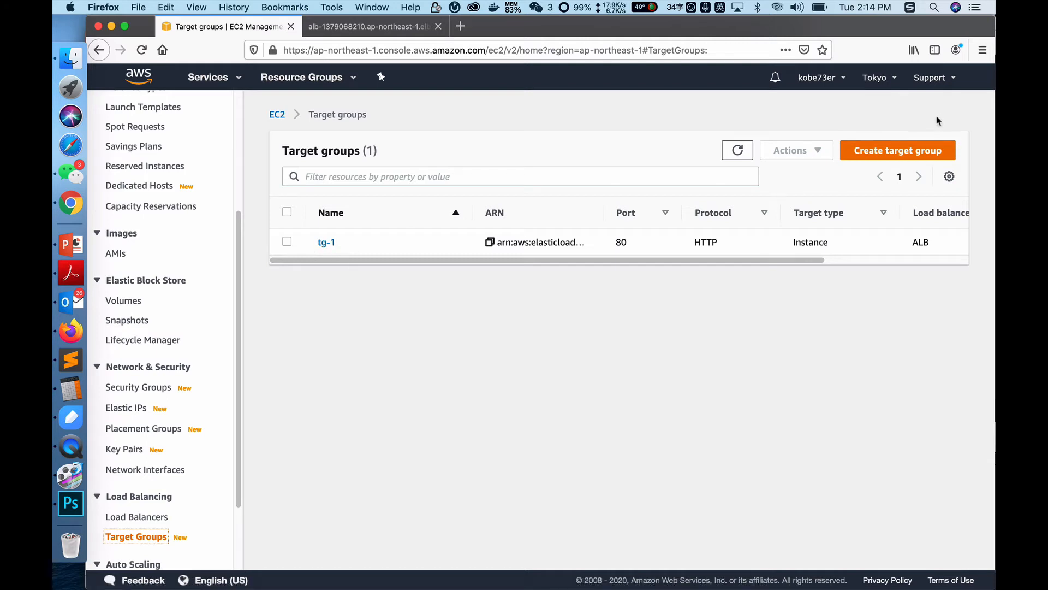
click(905, 156)
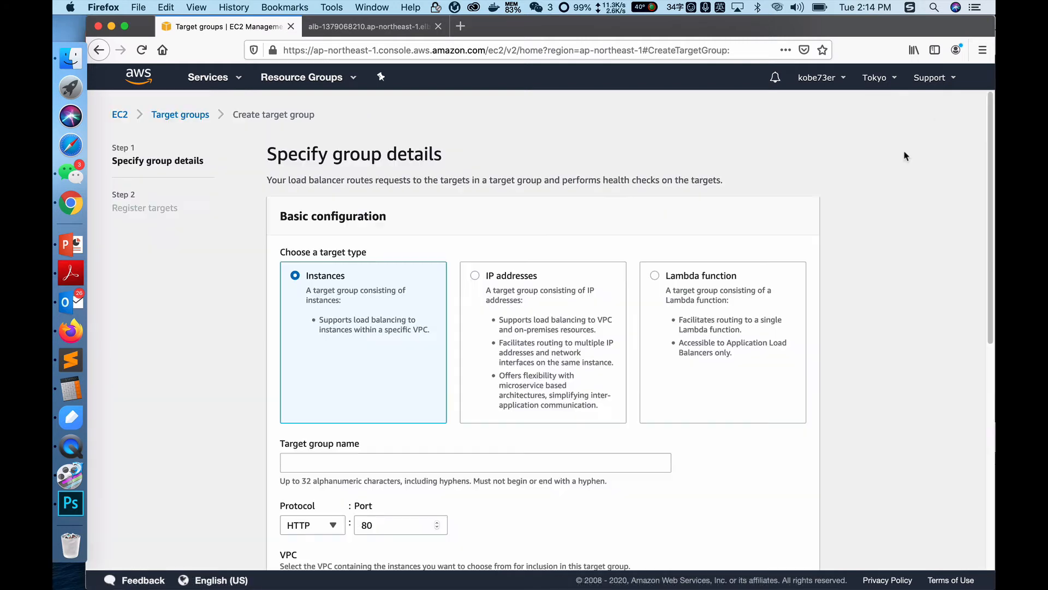
scroll(354, 289, down, 1)
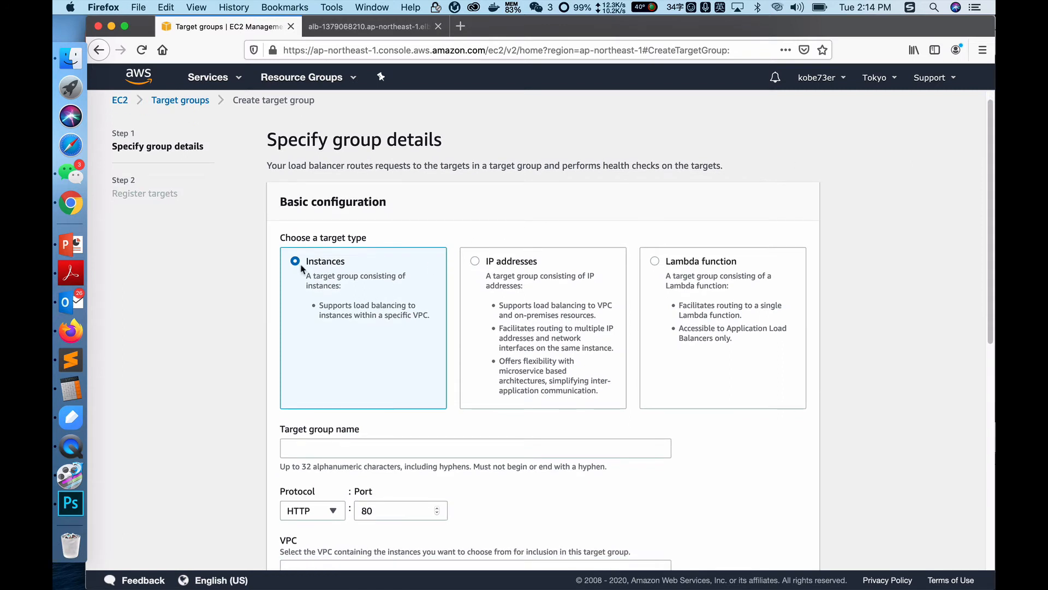
scroll(339, 304, down, 5)
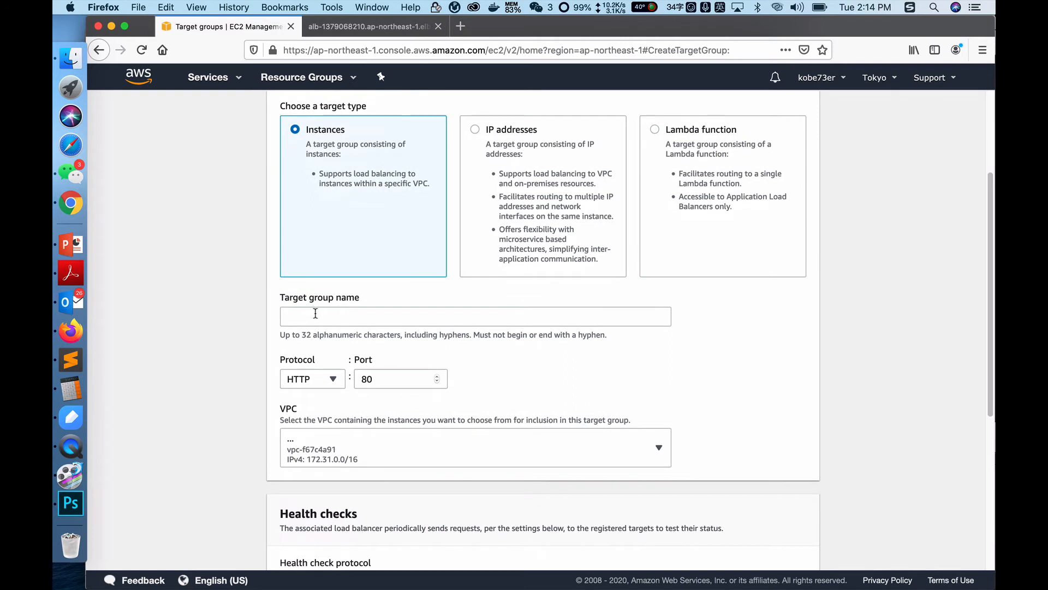
click(317, 315)
text(tg-2)
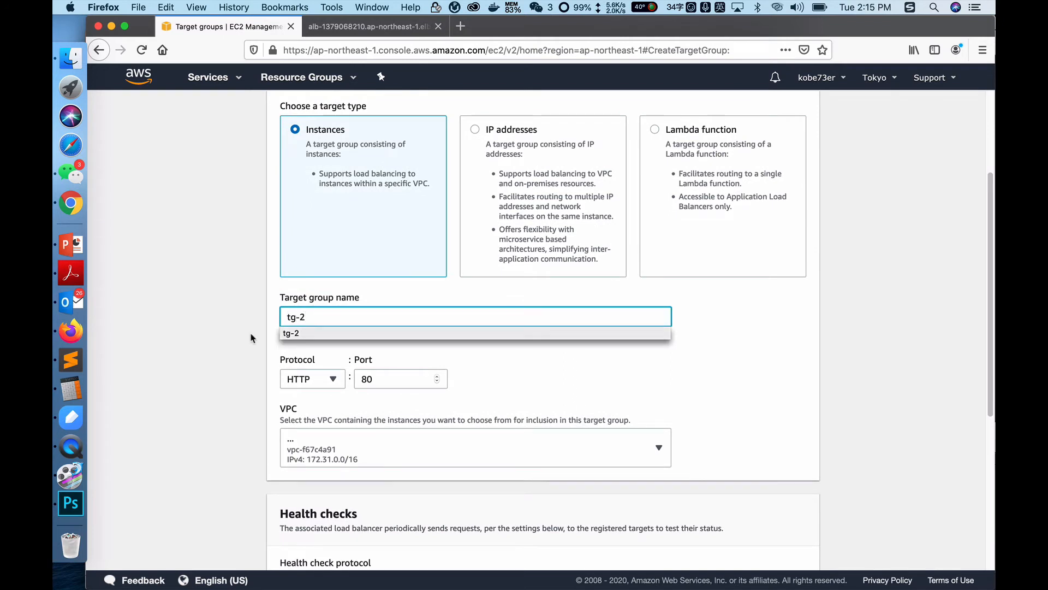
click(192, 326)
scroll(320, 326, down, 3)
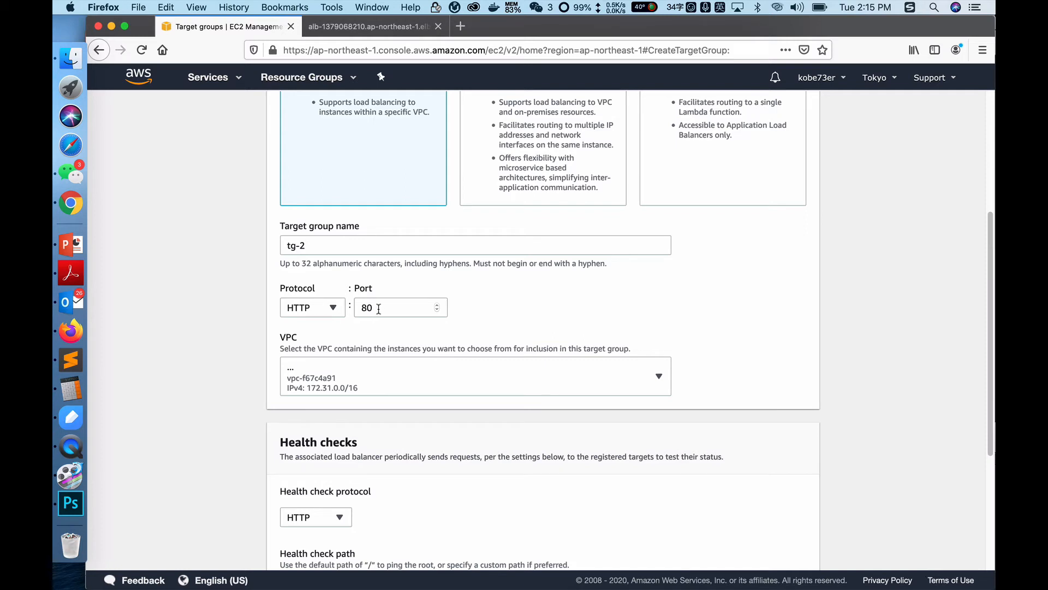
Step: Accept HTTP port 80 and the default health check settings for tg-2 and continue to target registration
scroll(363, 398, down, 8)
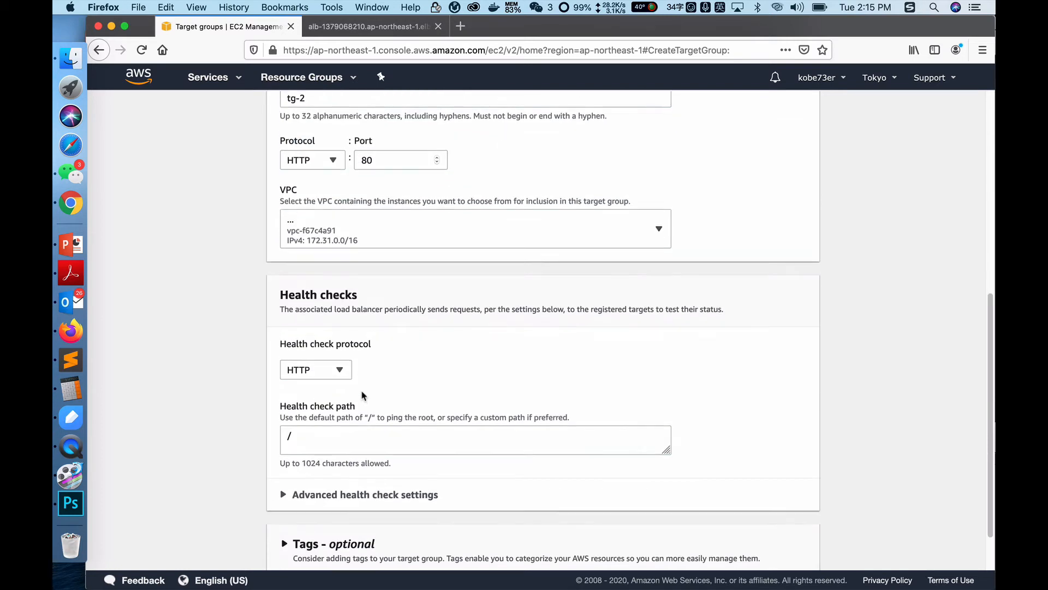
scroll(322, 380, down, 1)
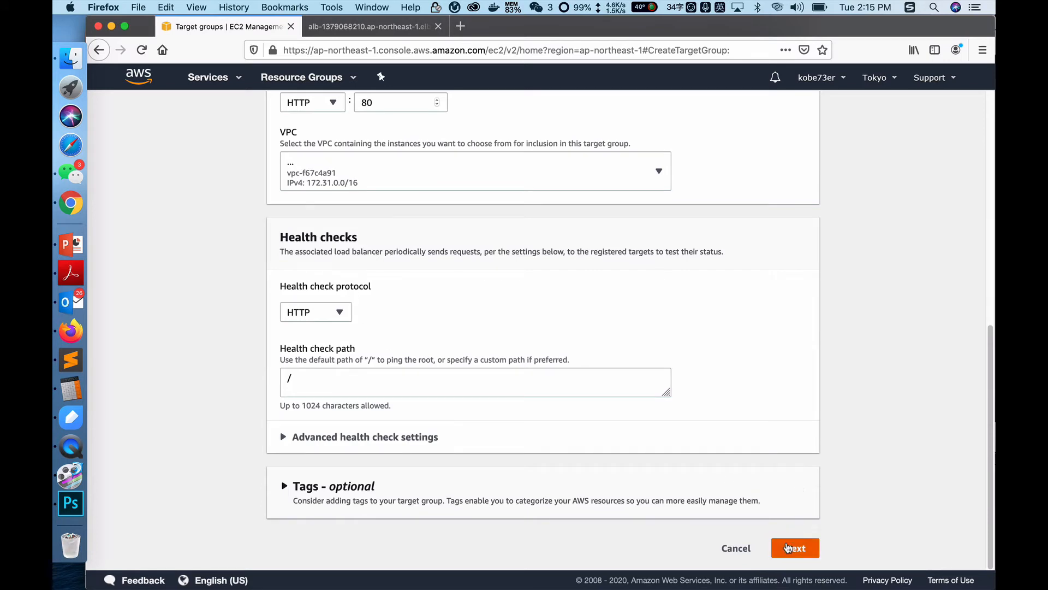
click(807, 549)
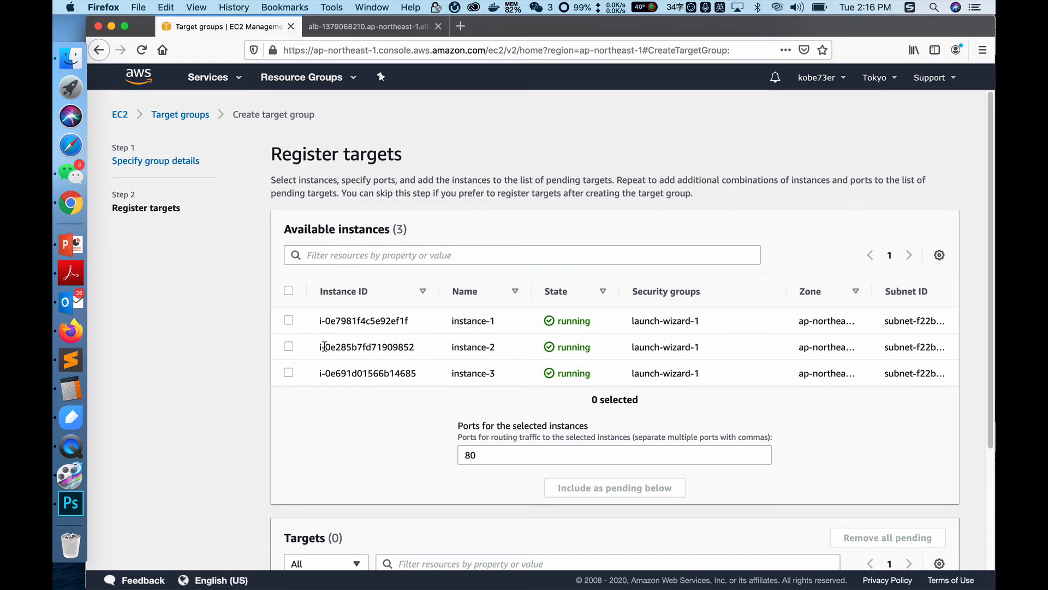
Step: Add instance-2 and instance-3 as pending targets on port 80 and create the target group
click(290, 373)
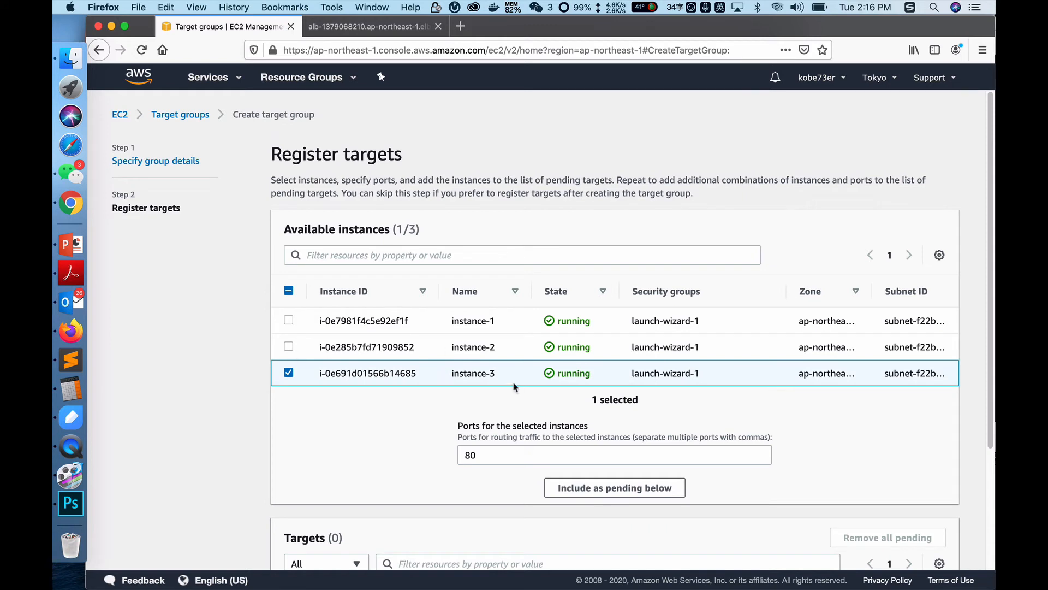
click(290, 348)
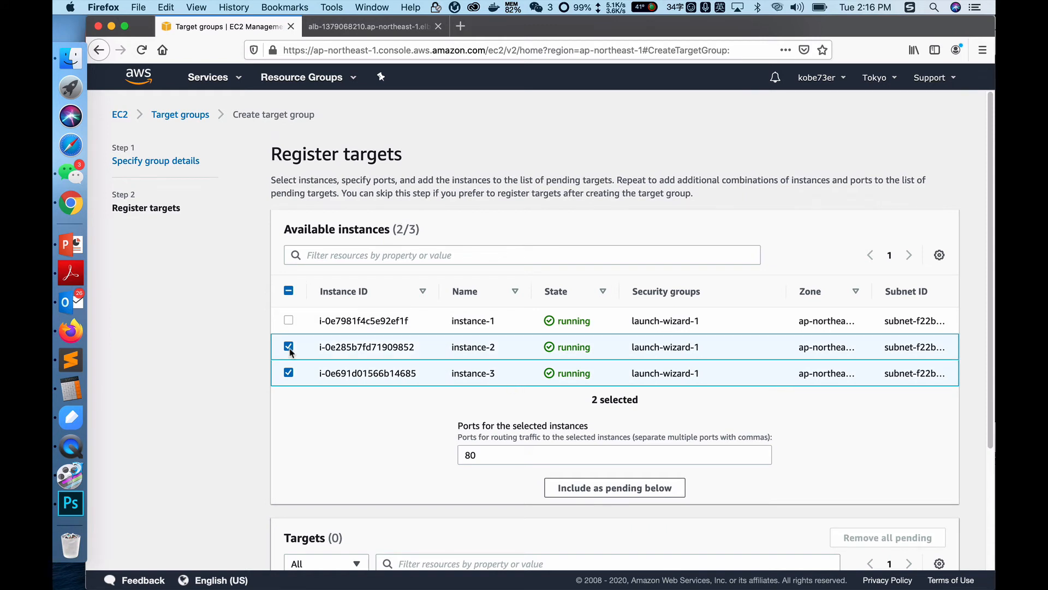
scroll(571, 412, down, 3)
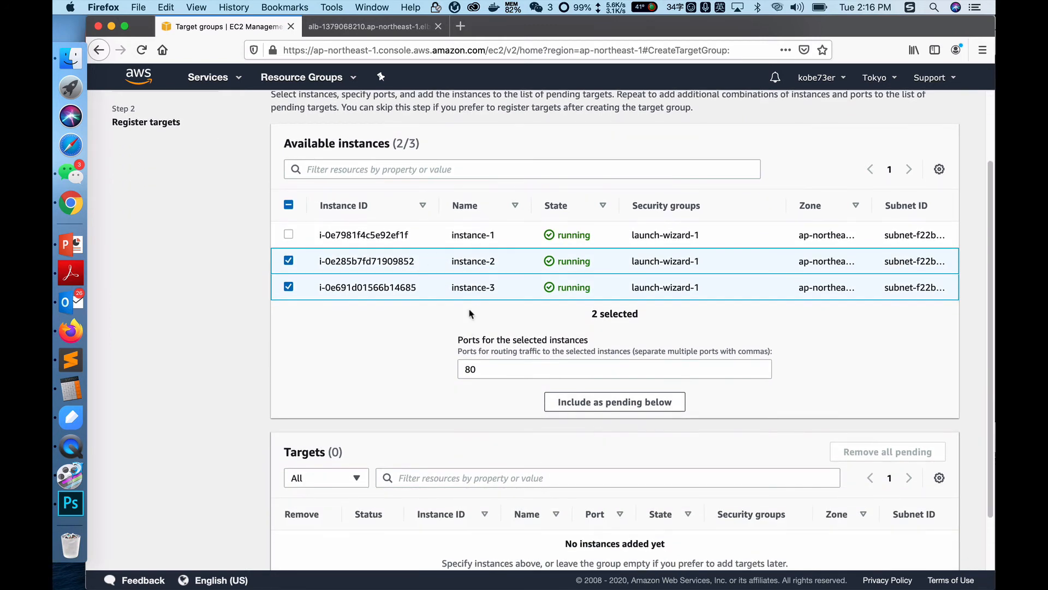
scroll(485, 285, up, 2)
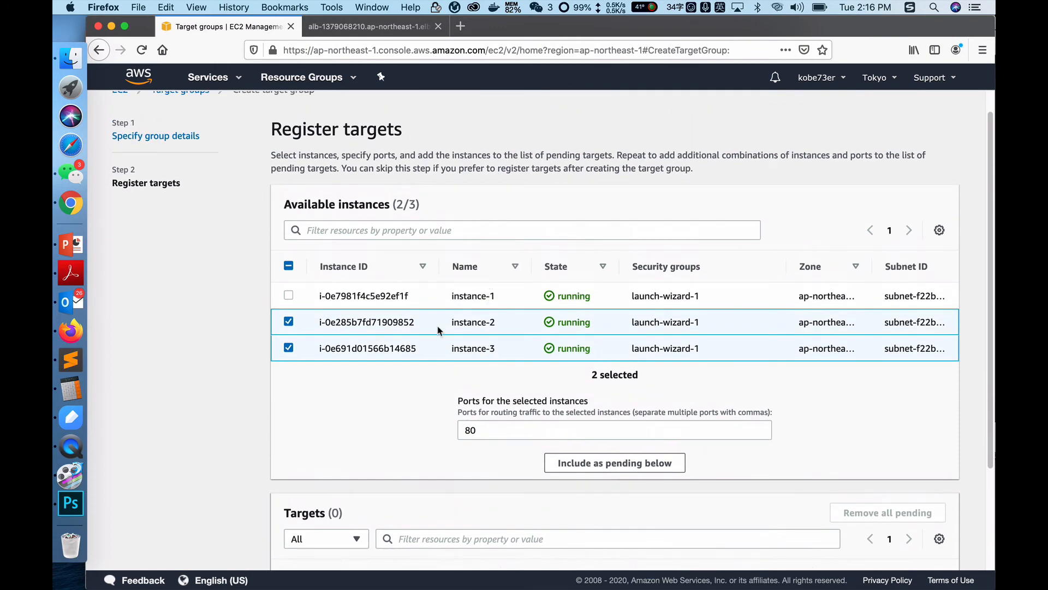
scroll(438, 330, down, 4)
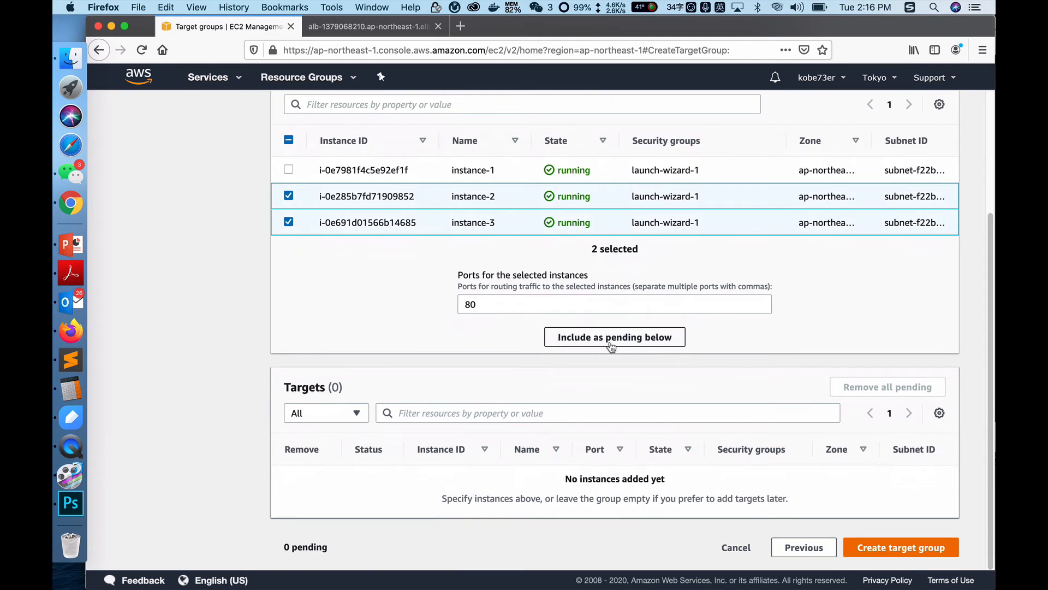
click(612, 345)
scroll(546, 426, down, 1)
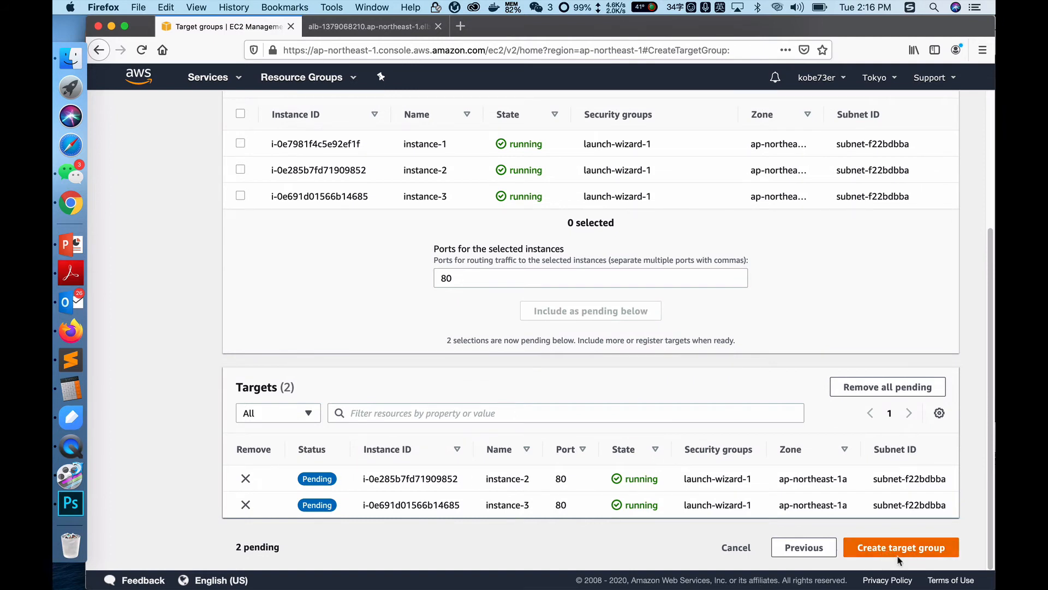
click(930, 547)
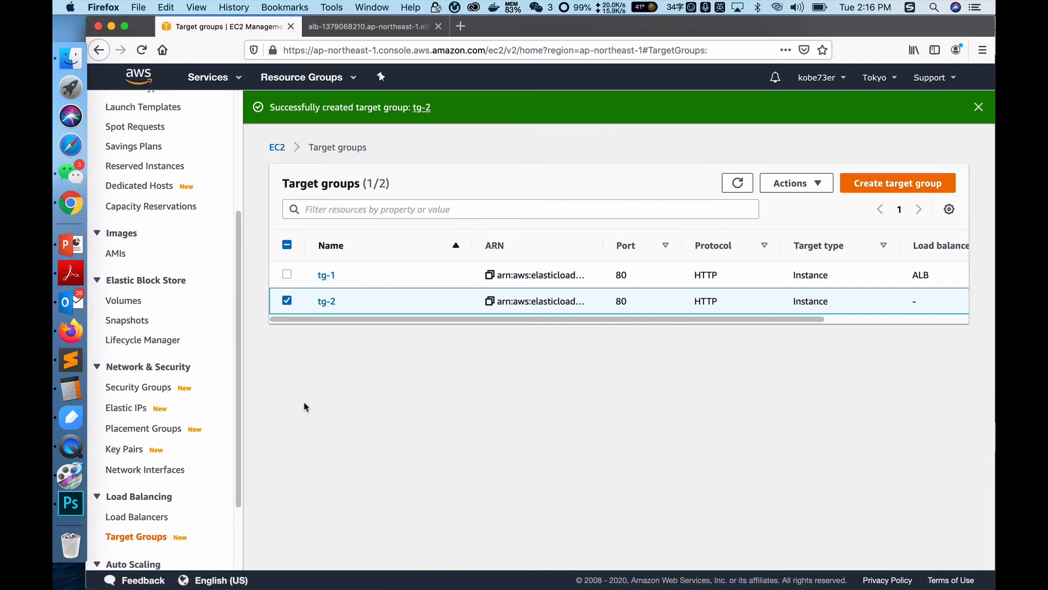
Step: Open the rules of the ALB's HTTP:80 listener and insert a new rule
click(151, 522)
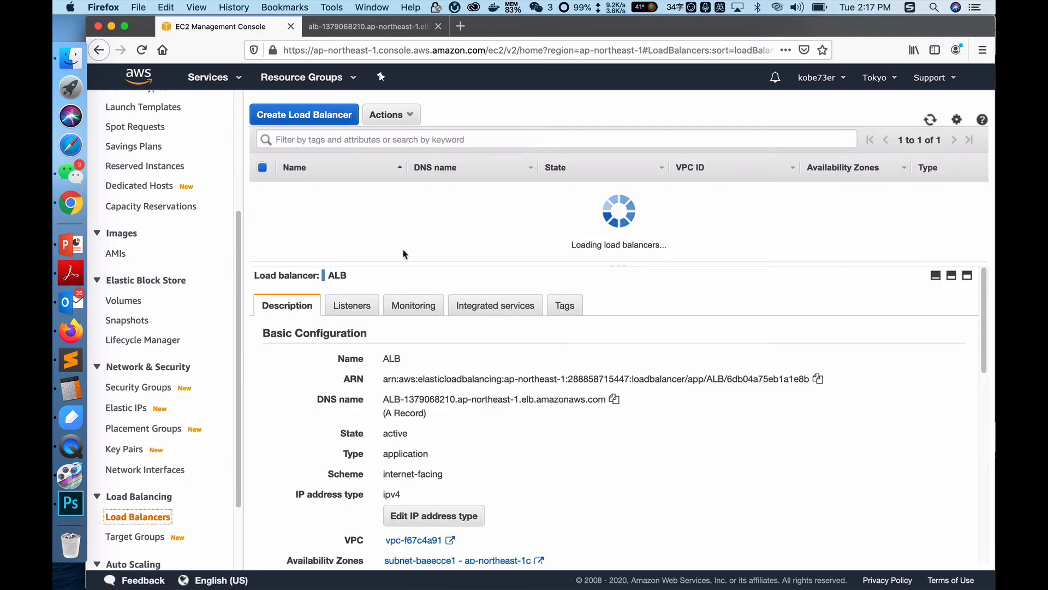
click(369, 310)
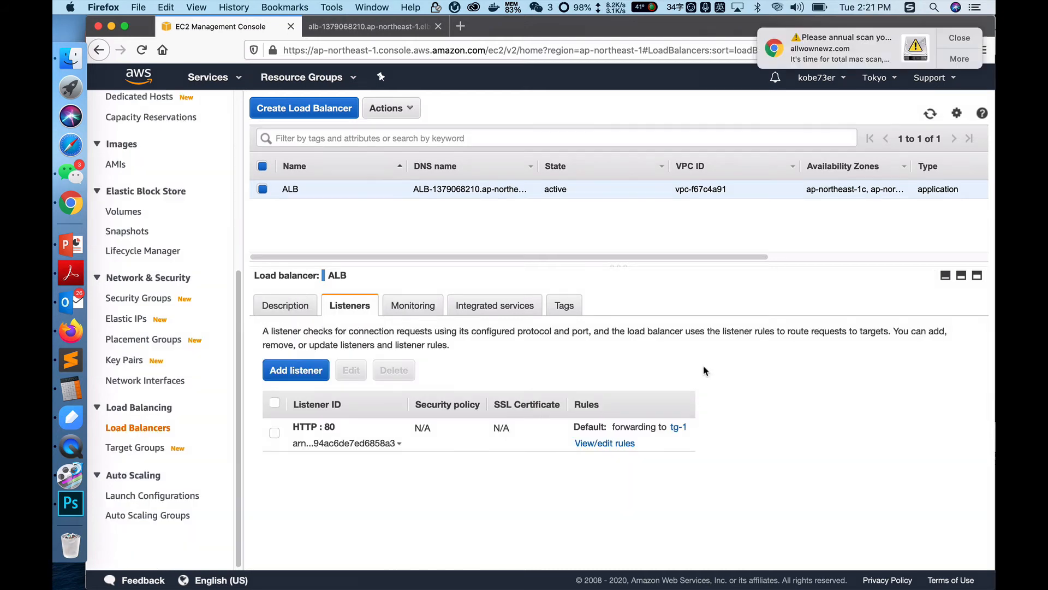
click(607, 442)
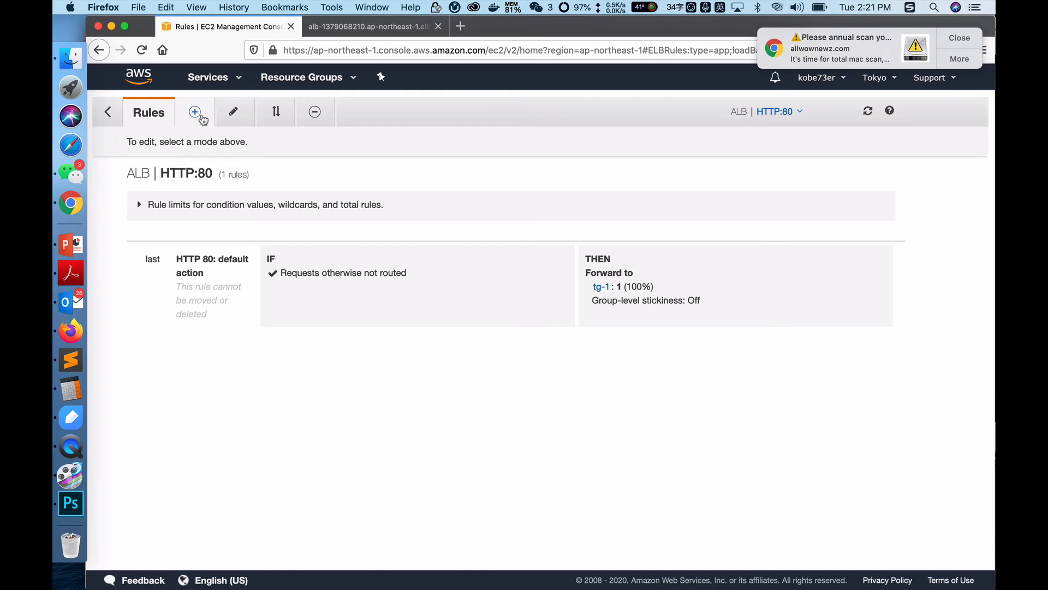
click(196, 114)
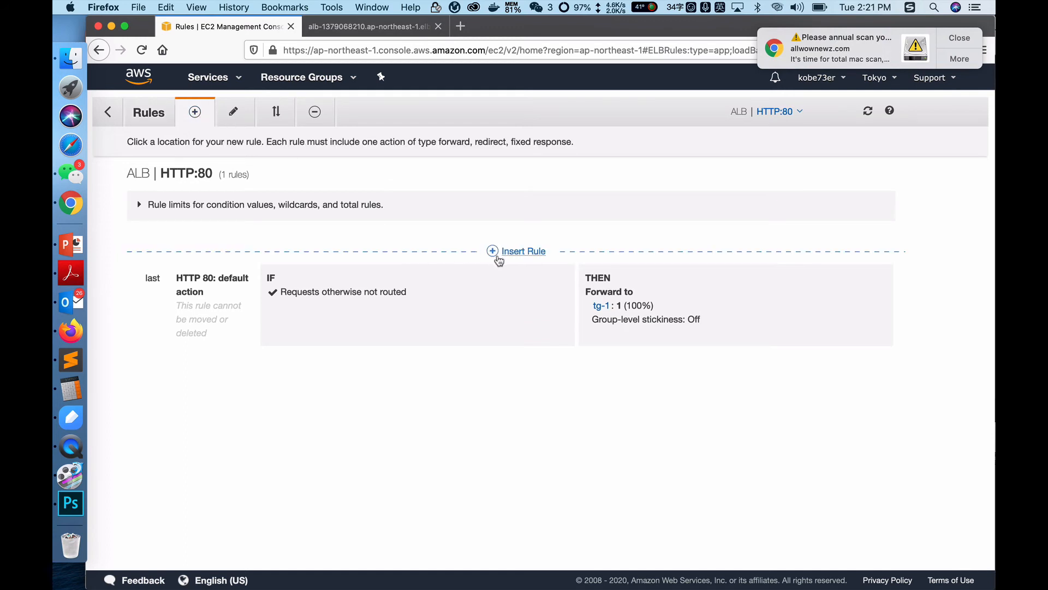
click(528, 252)
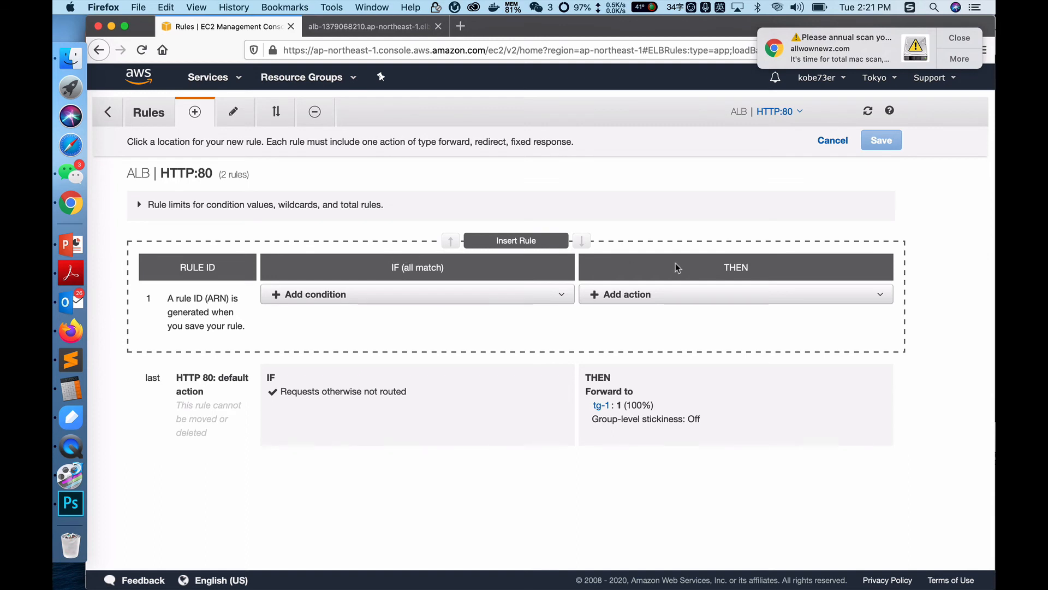
Step: Add a path condition with the value /test to the new rule
click(421, 294)
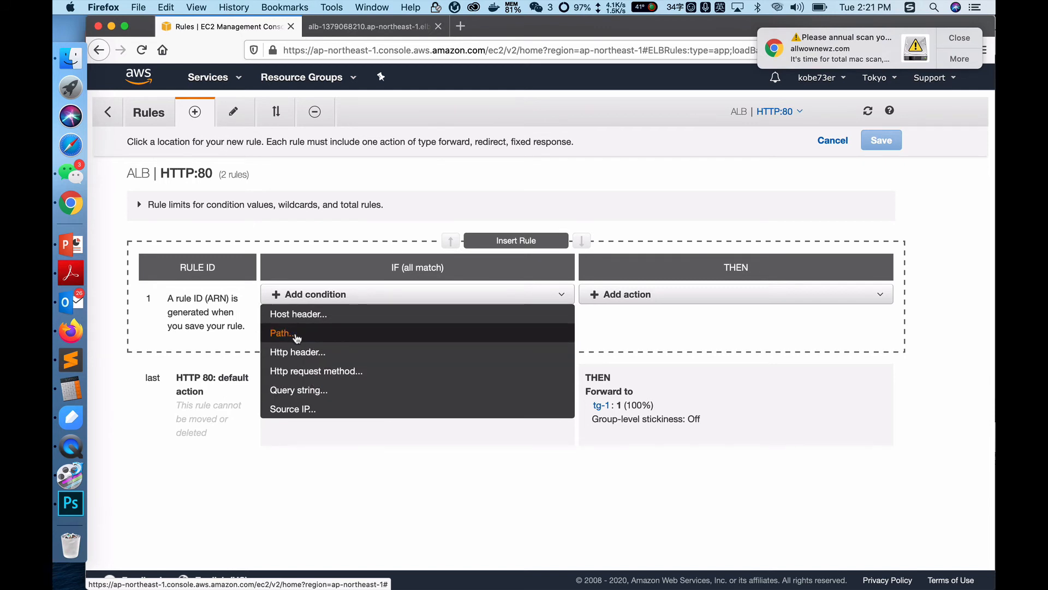
click(321, 333)
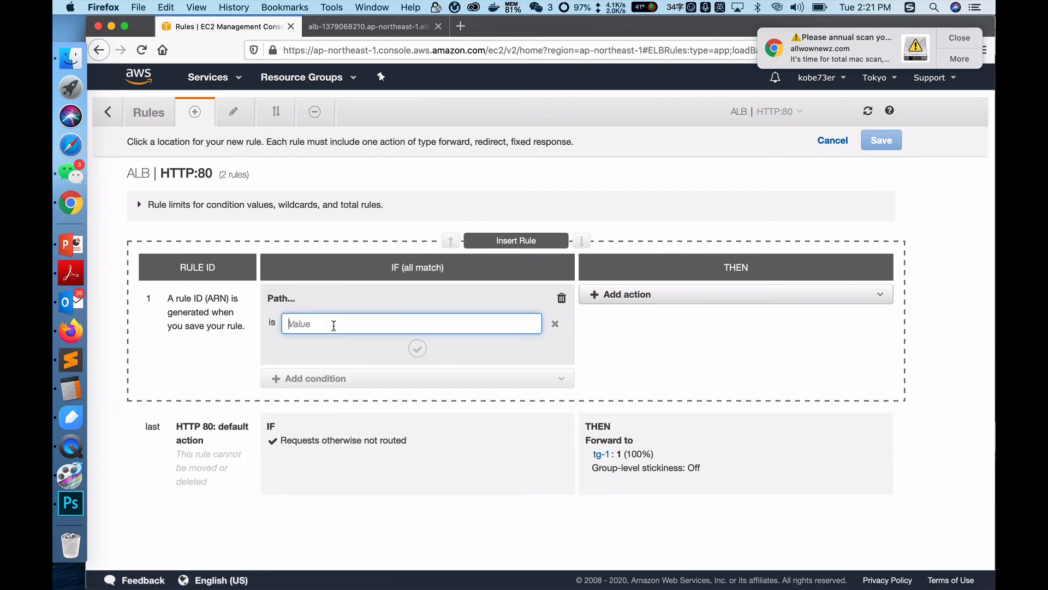
text(/test)
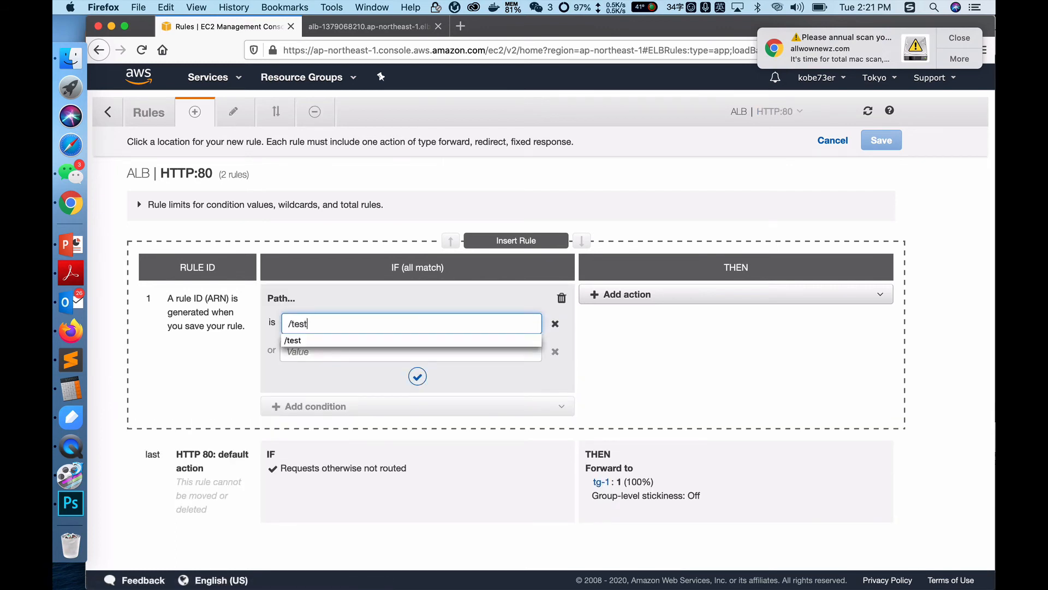
click(329, 292)
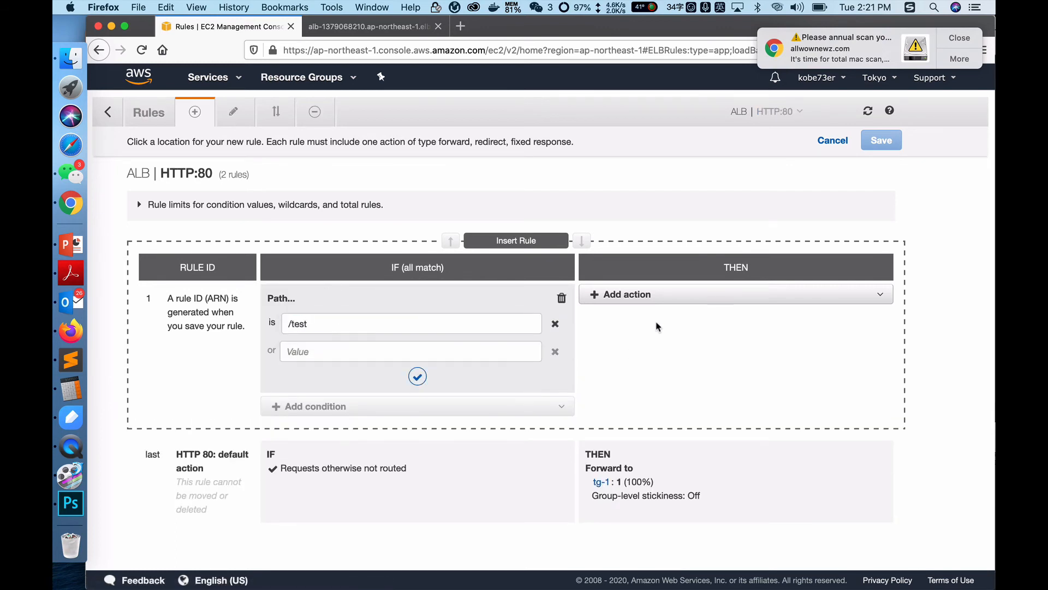
Step: Set the new rule's action to forward to tg-2 and save the rule
click(639, 296)
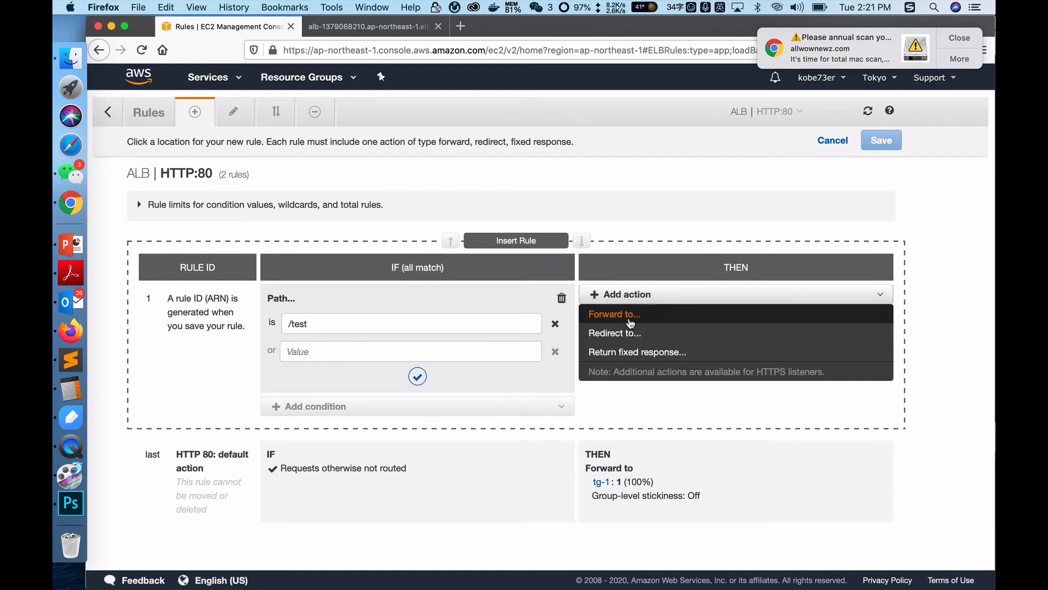
click(630, 314)
click(641, 339)
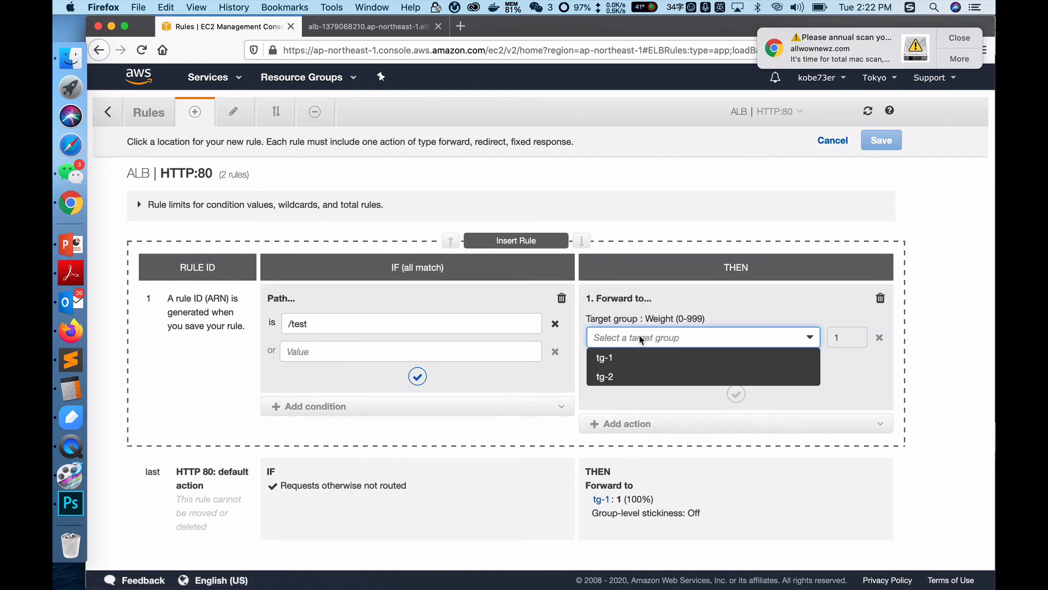
click(677, 376)
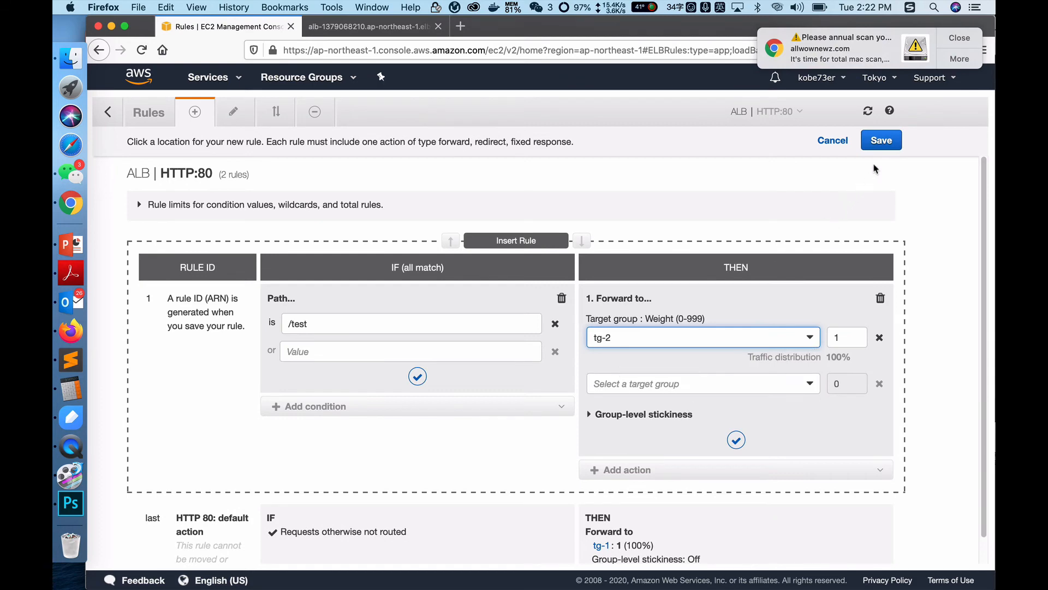
click(879, 141)
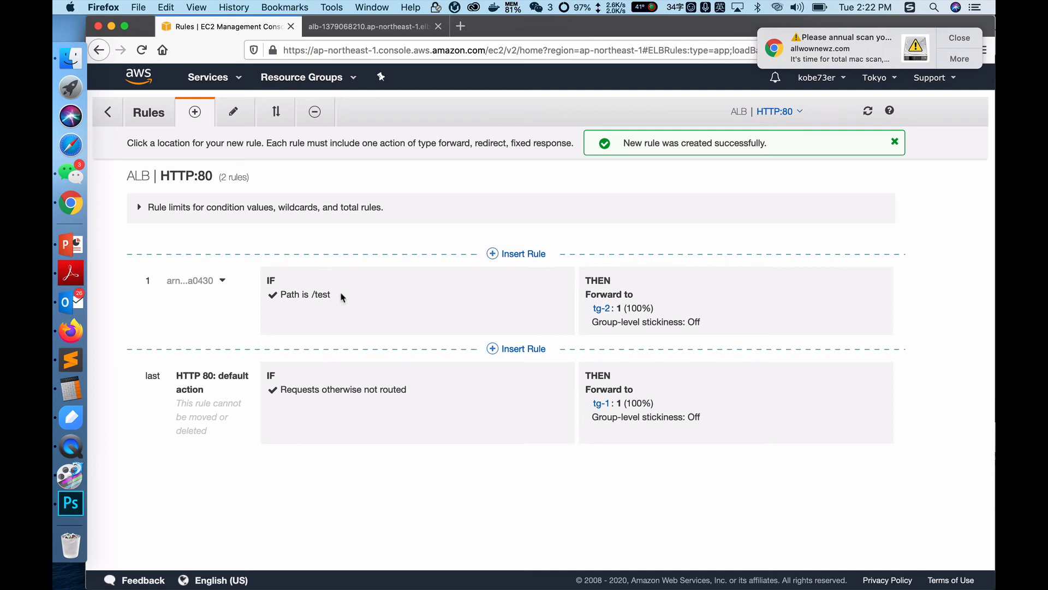
Step: Reload the load balancer's web page in its browser tab and request its /test path
click(345, 28)
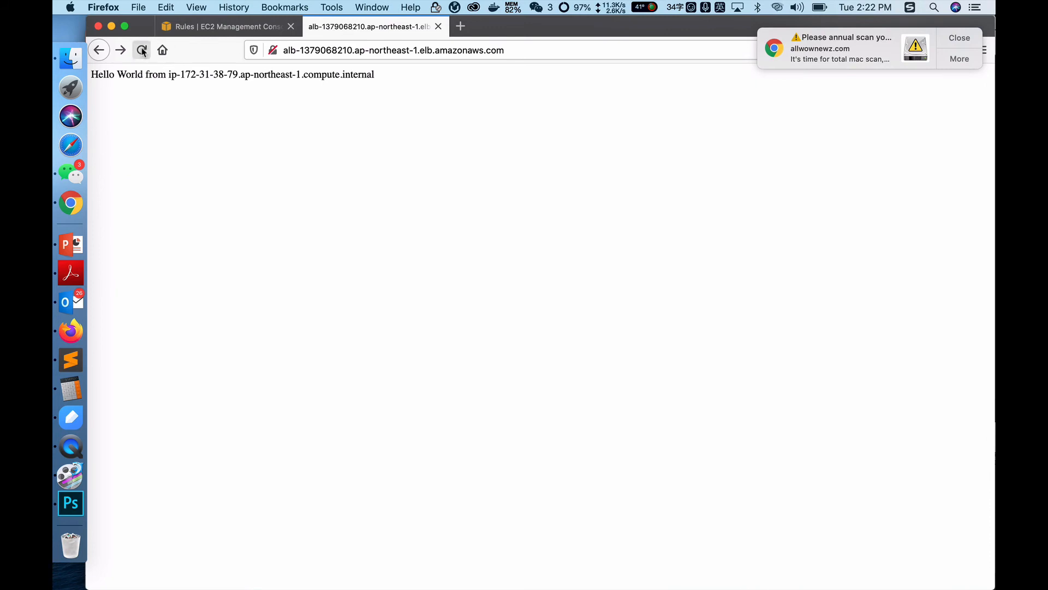
click(142, 51)
click(562, 50)
click(563, 50)
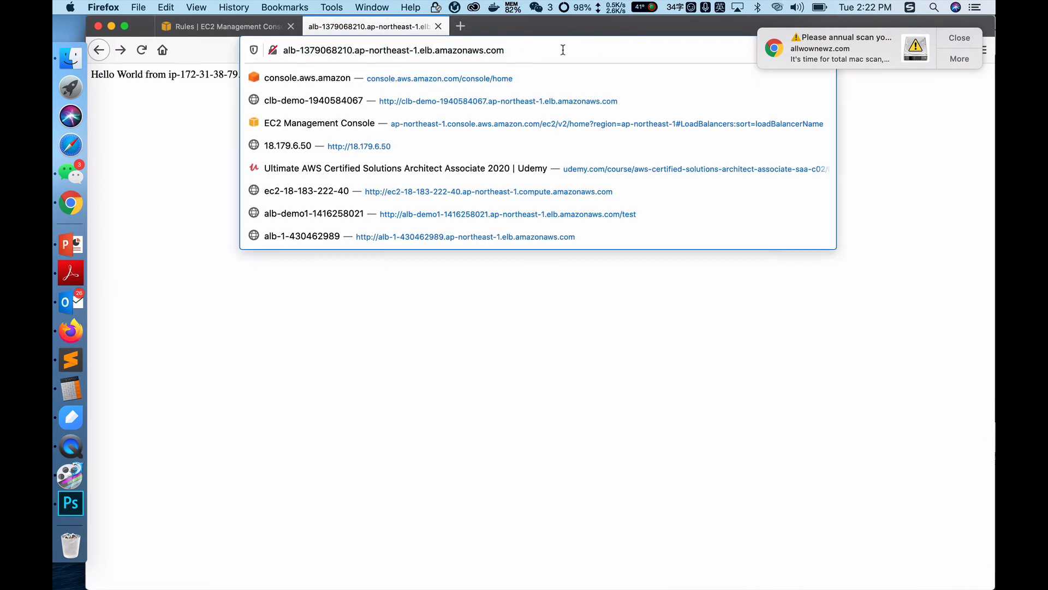
text(/test)
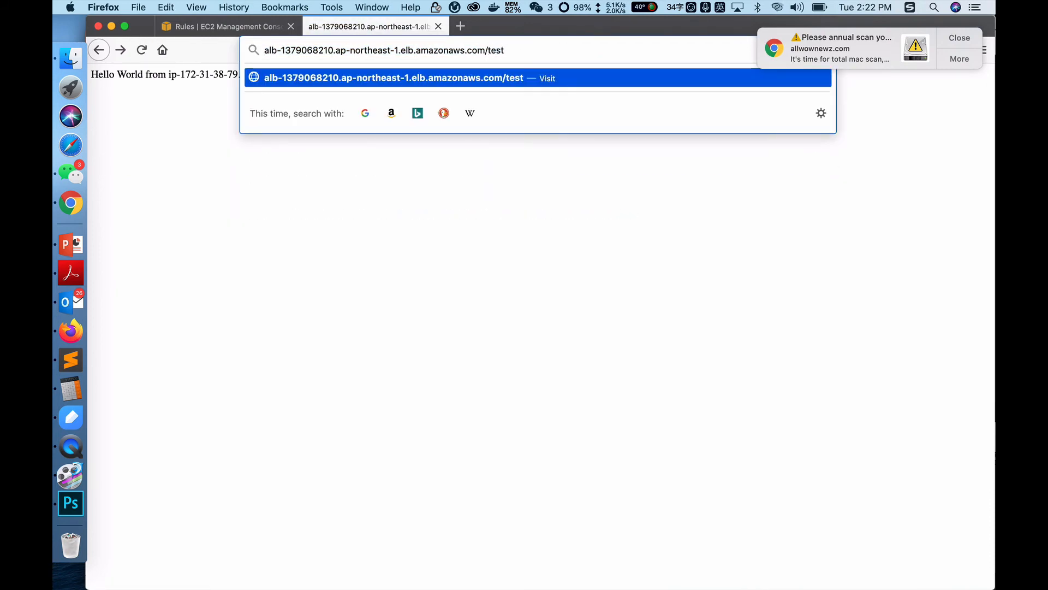
click(573, 71)
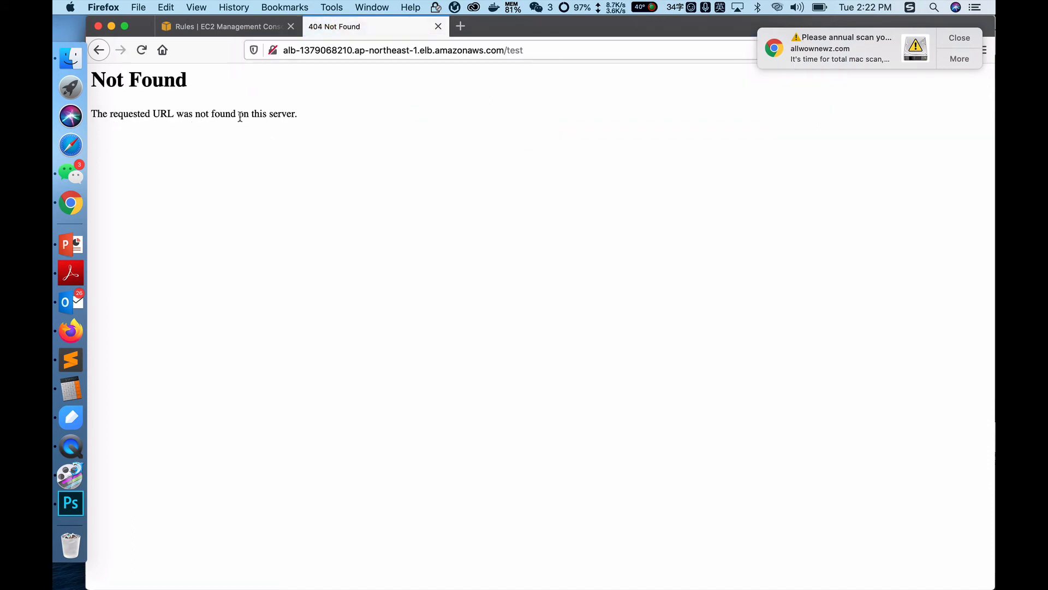
Step: Return to the listener rules in the EC2 console and open the /test rule for editing
click(235, 26)
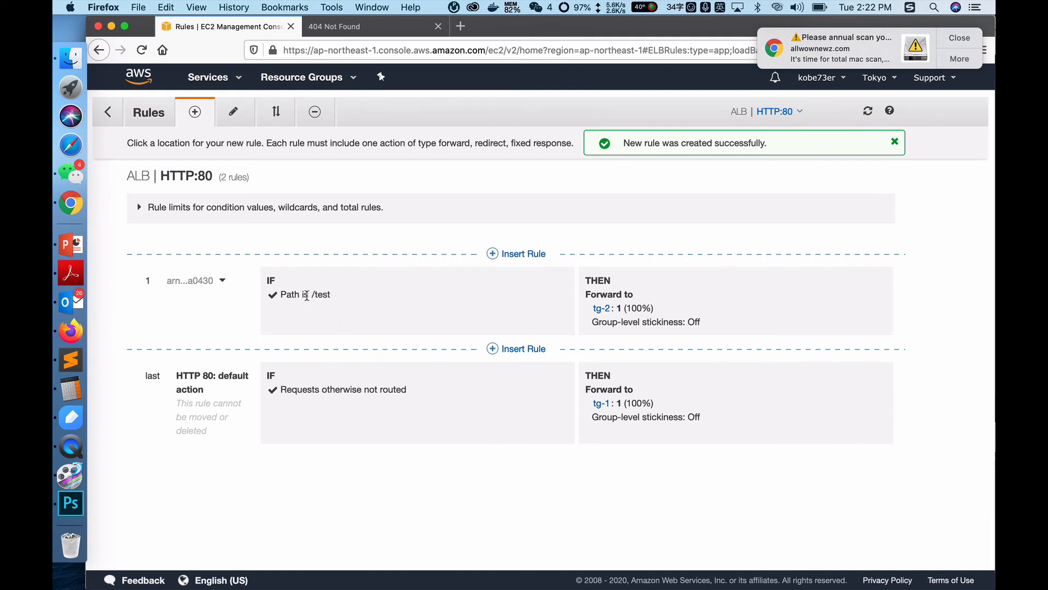
drag(309, 295, 334, 298)
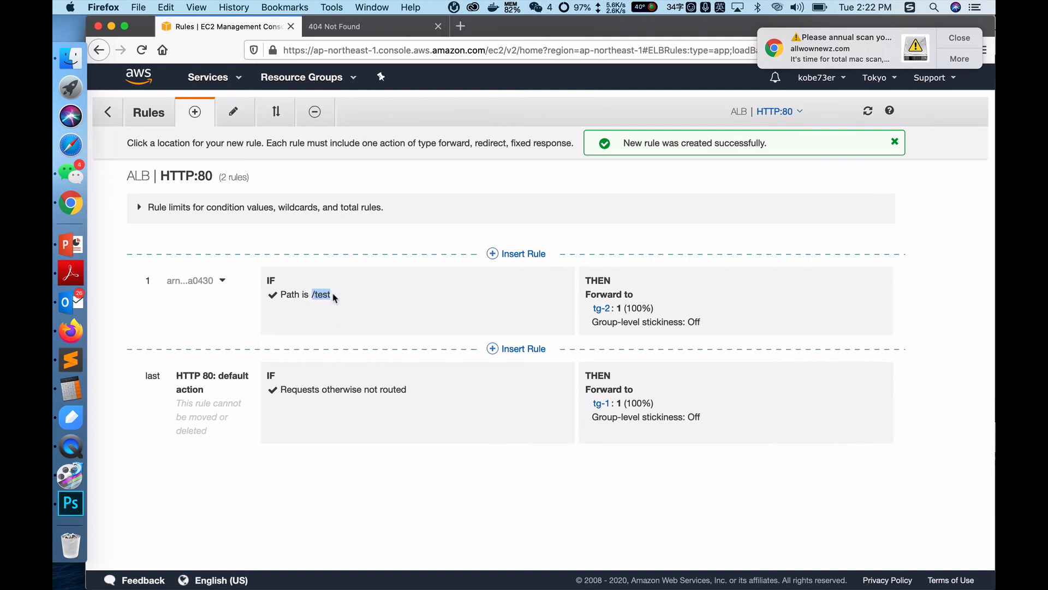
click(361, 301)
click(238, 116)
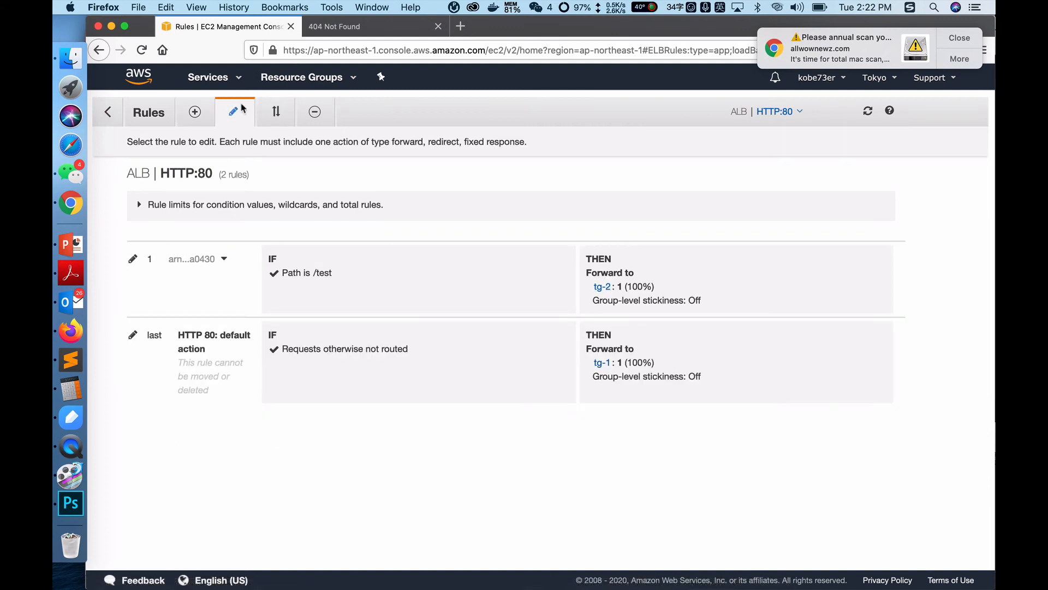
click(132, 260)
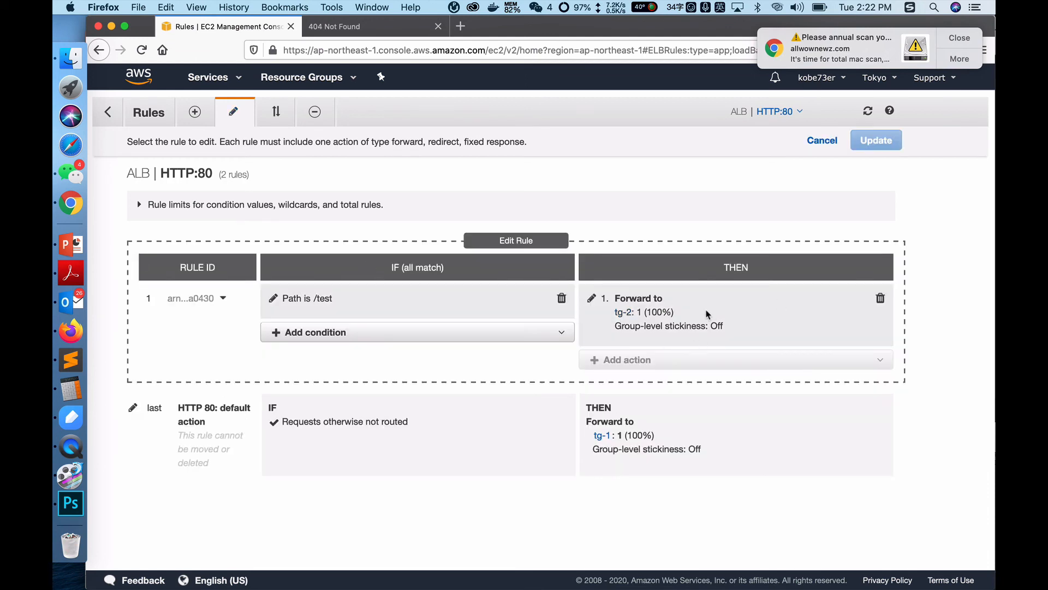
Step: Replace the /test rule's forward action with an action that returns a fixed response
click(591, 298)
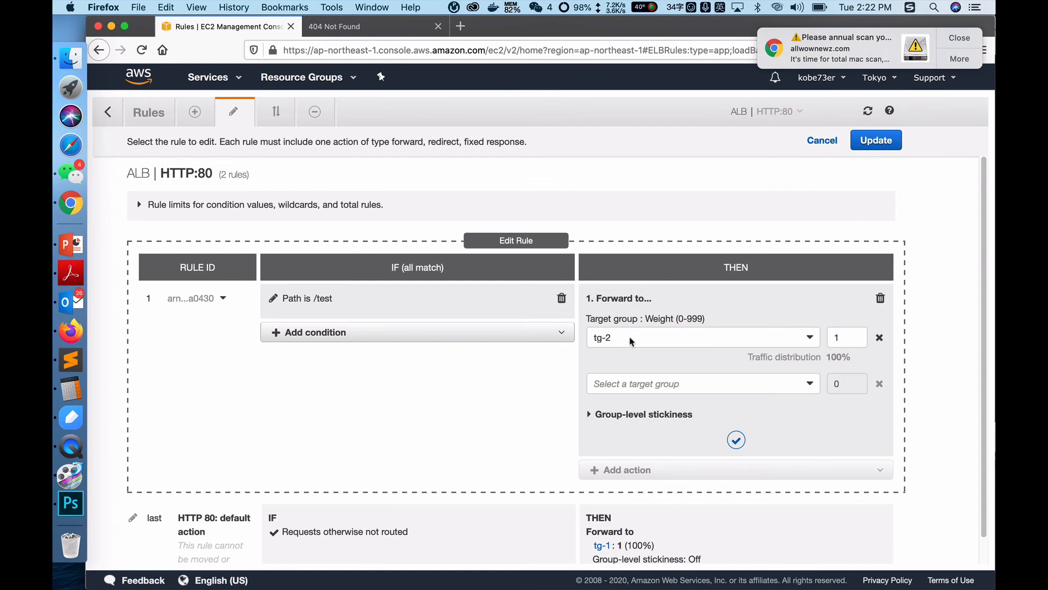
click(653, 332)
click(563, 365)
click(880, 298)
click(694, 296)
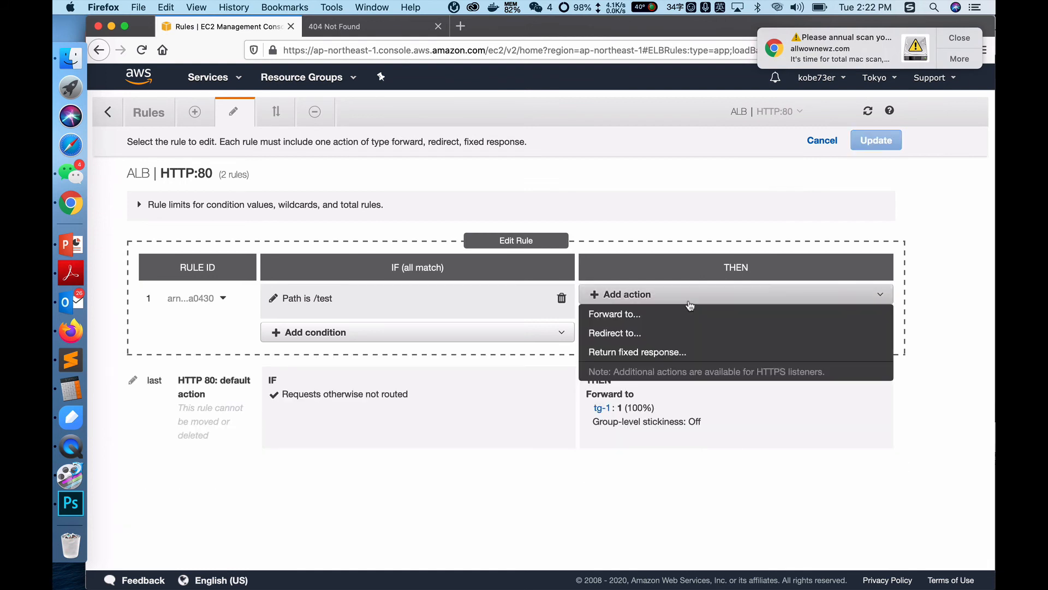
click(640, 352)
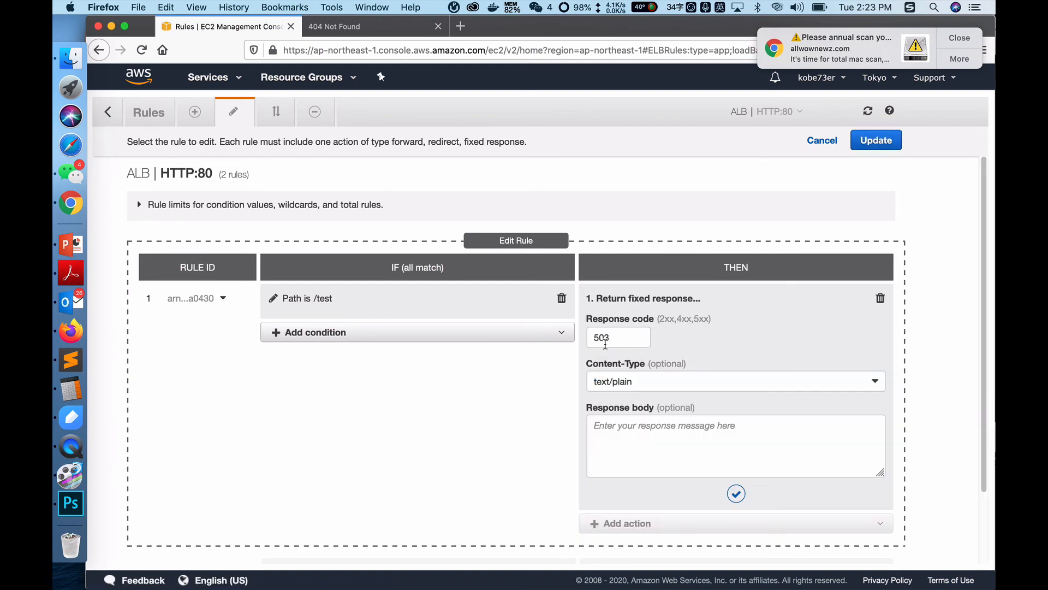
Step: Set the fixed response body to "path does not exist!" and save the updated /test rule
click(626, 439)
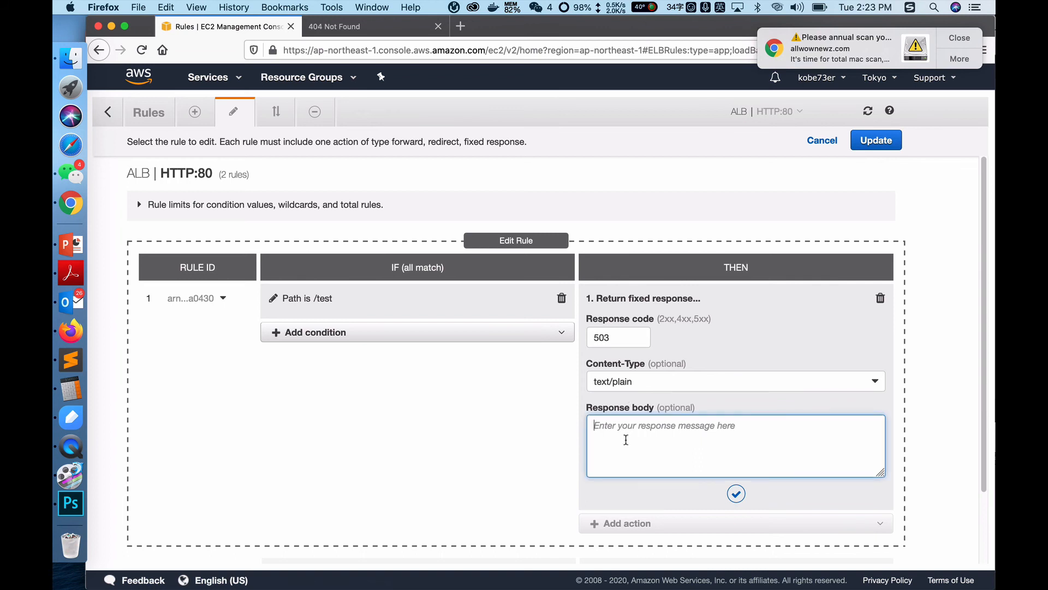
text(path does not exist!)
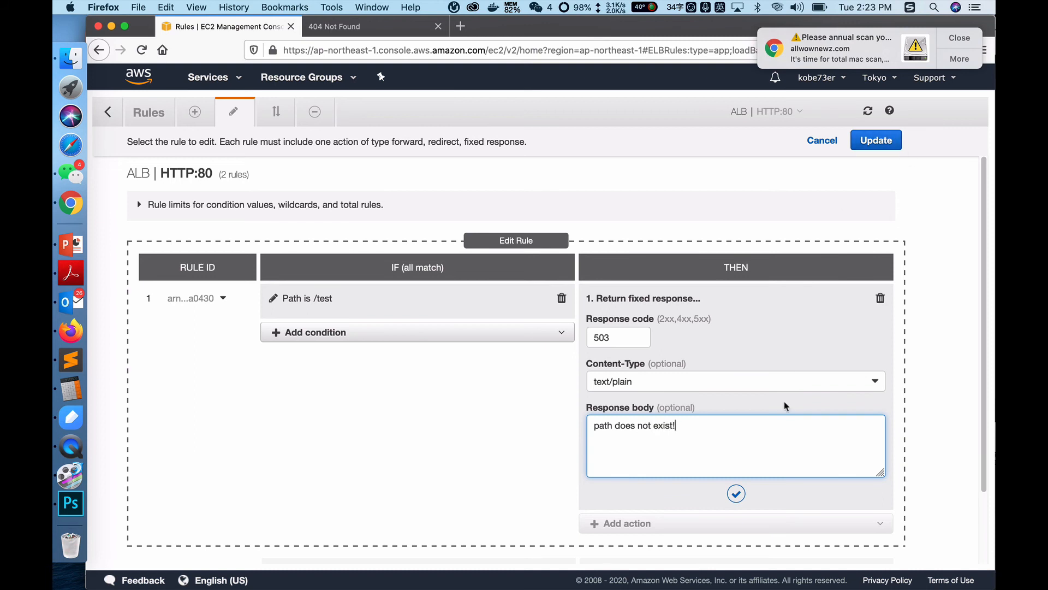
click(877, 142)
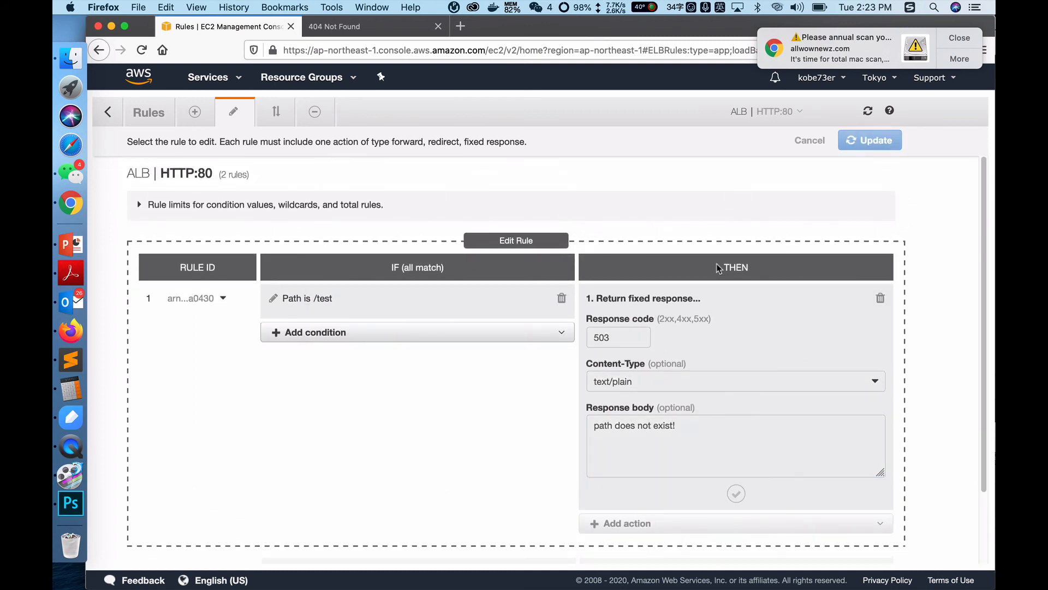
Step: Switch to the load balancer's web page and request its /test path again to test the updated rule
click(345, 28)
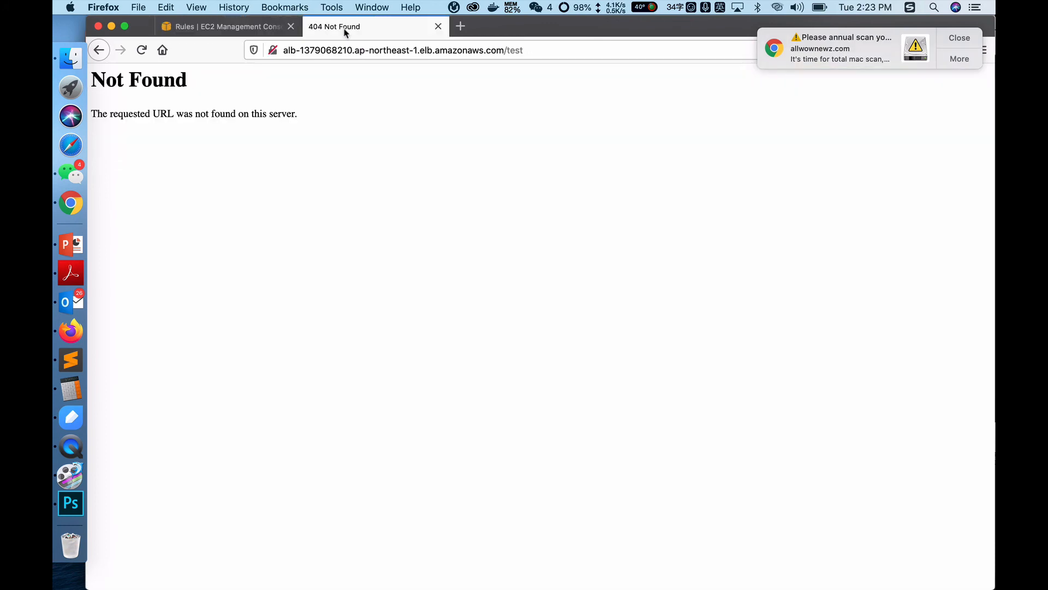
click(481, 52)
key(Return)
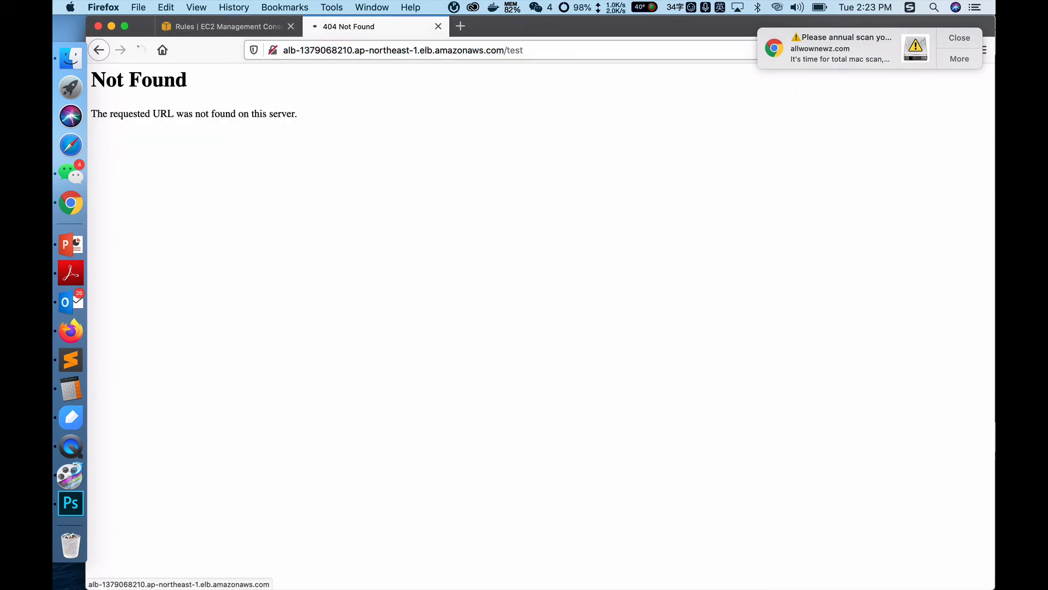
click(468, 53)
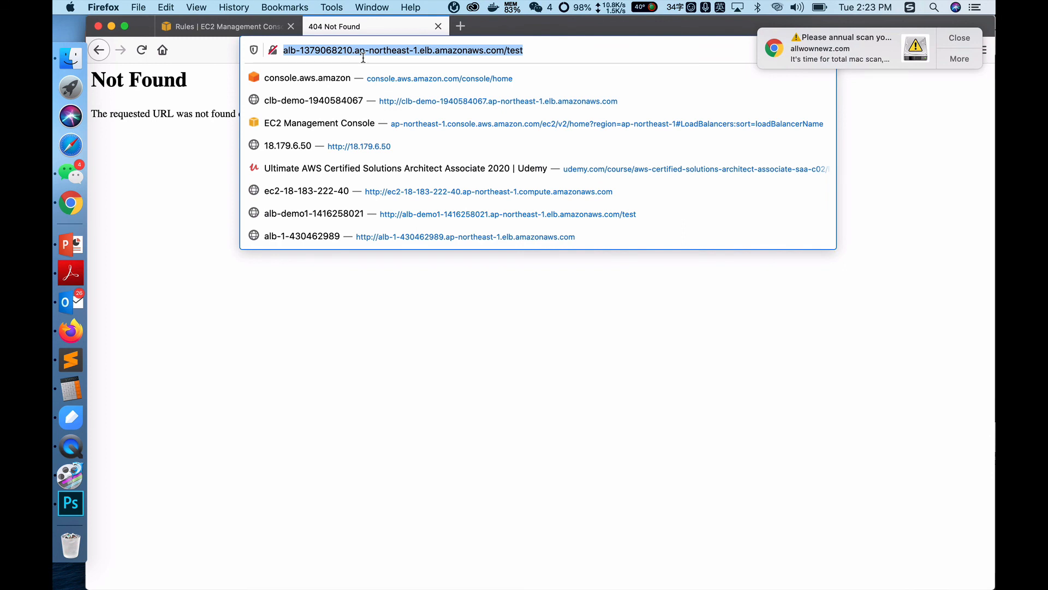
key(Return)
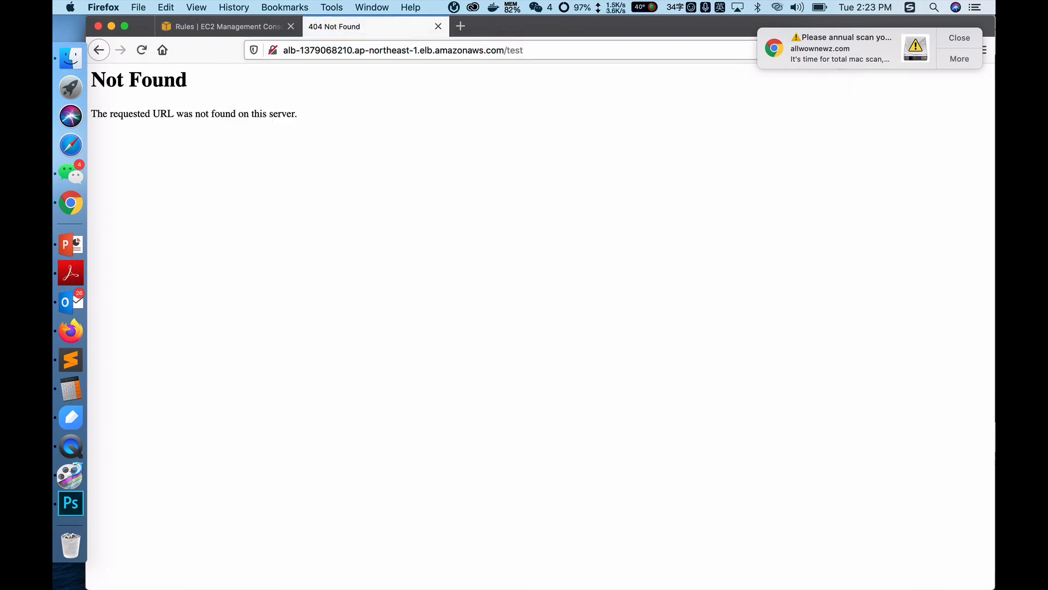
Step: Check the /test rule's full fixed-response details in the EC2 console, and request the load balancer's /test path once more
click(260, 31)
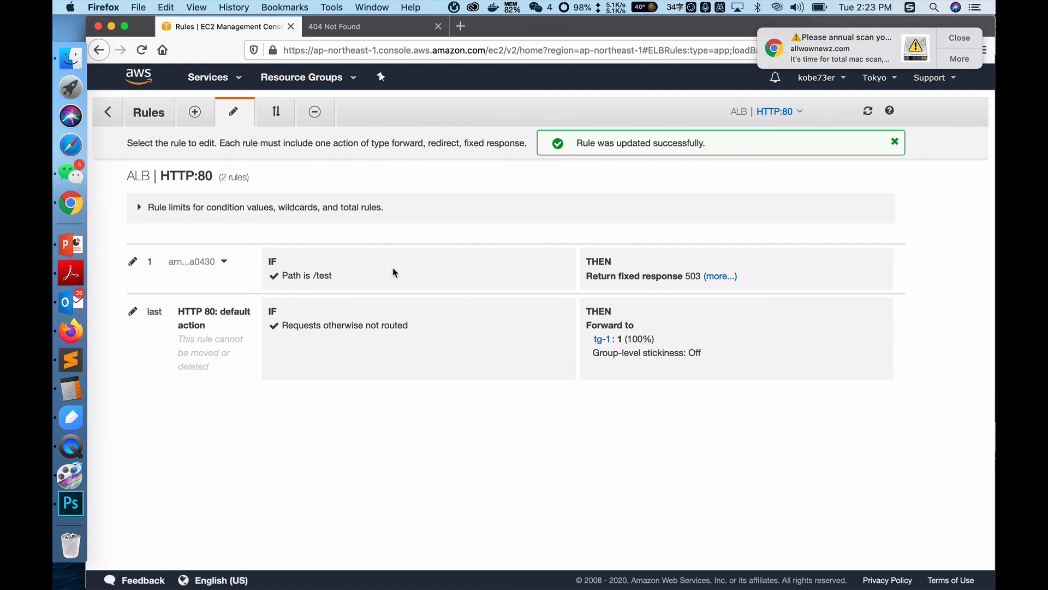
click(718, 277)
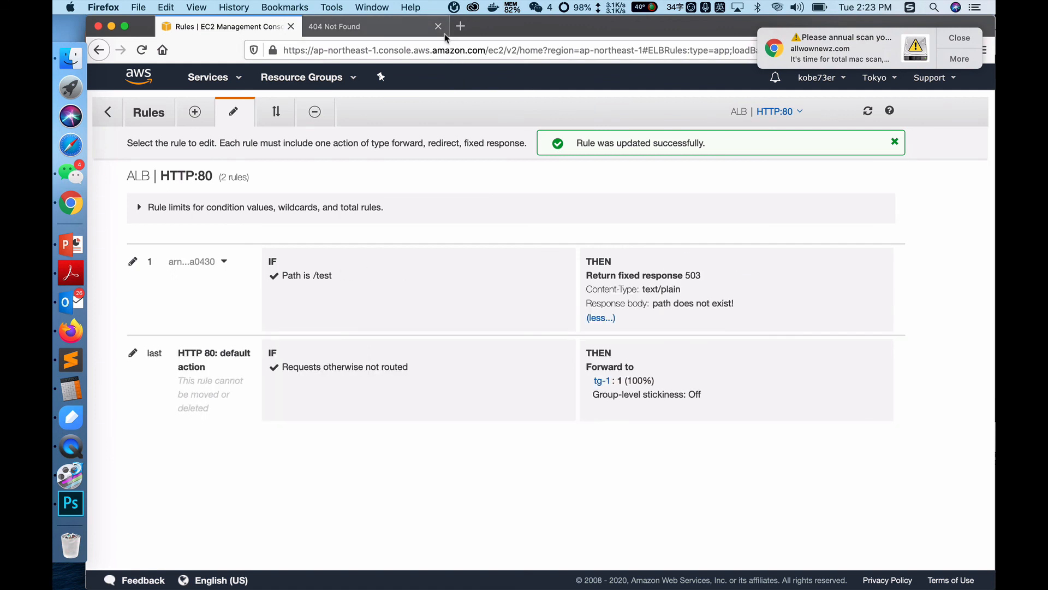
click(409, 27)
click(361, 43)
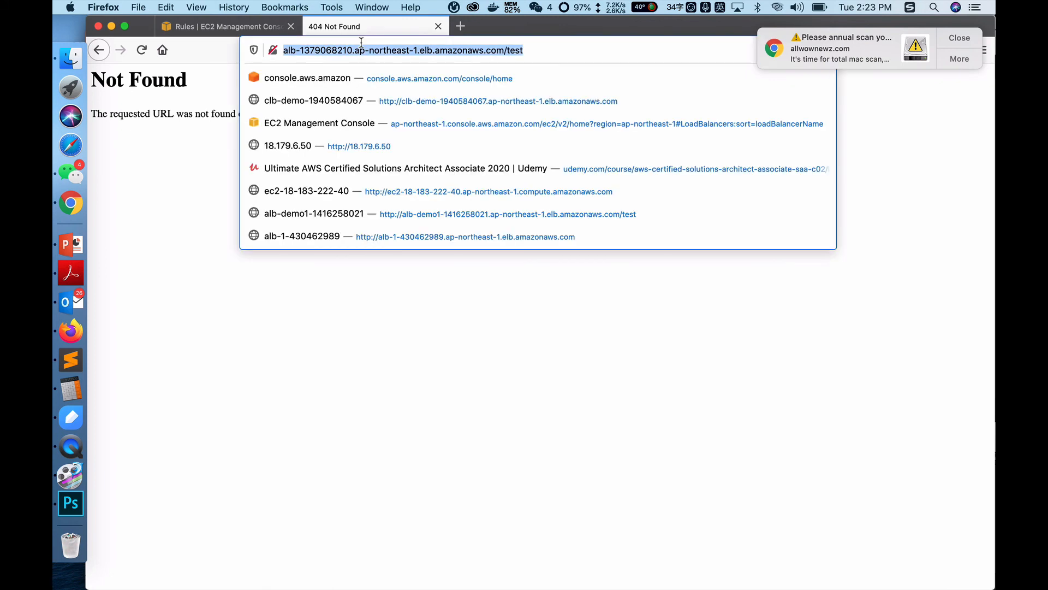
key(Return)
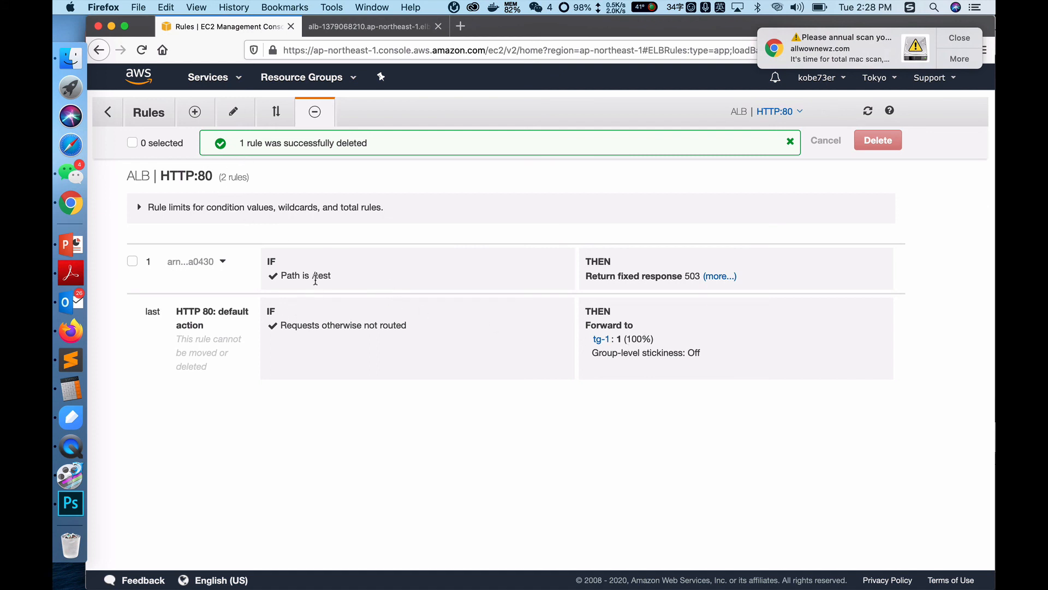
Step: Insert a new rule above the /test rule with a query string condition of key "key" and value "tg-2"
click(196, 112)
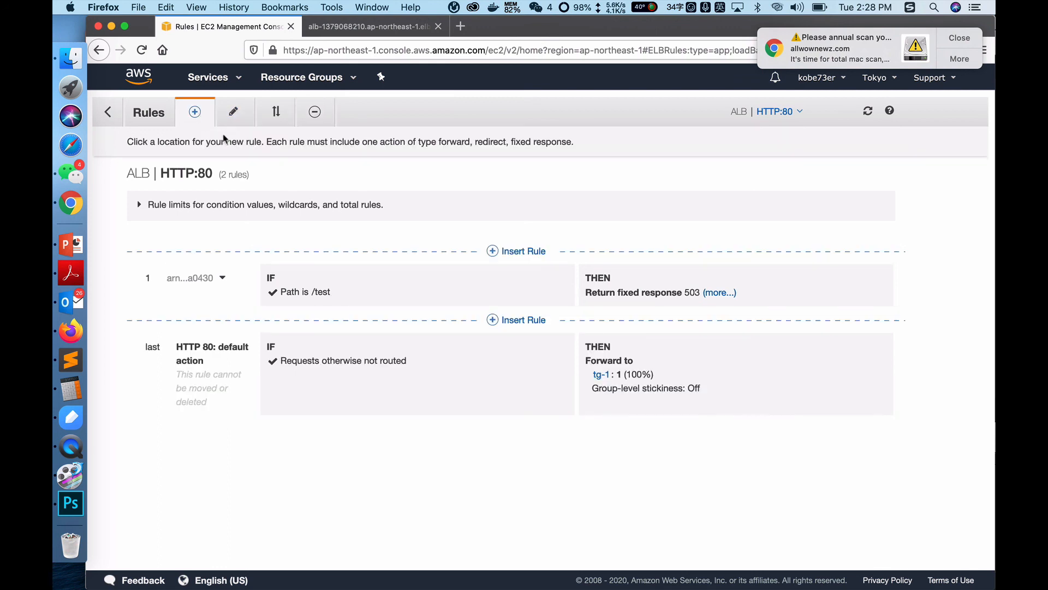
click(518, 251)
click(385, 297)
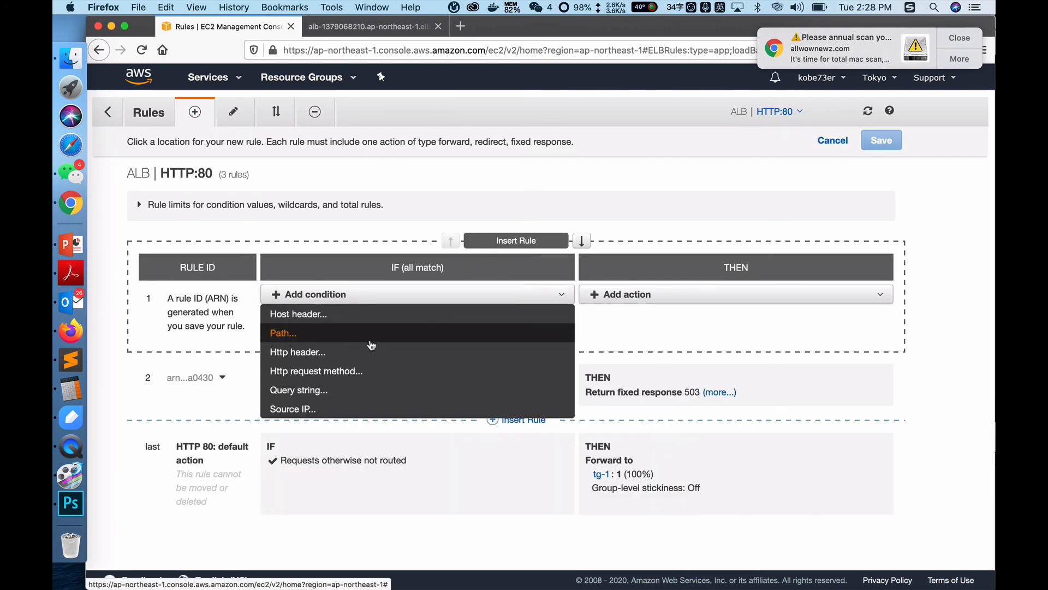
click(354, 392)
click(352, 322)
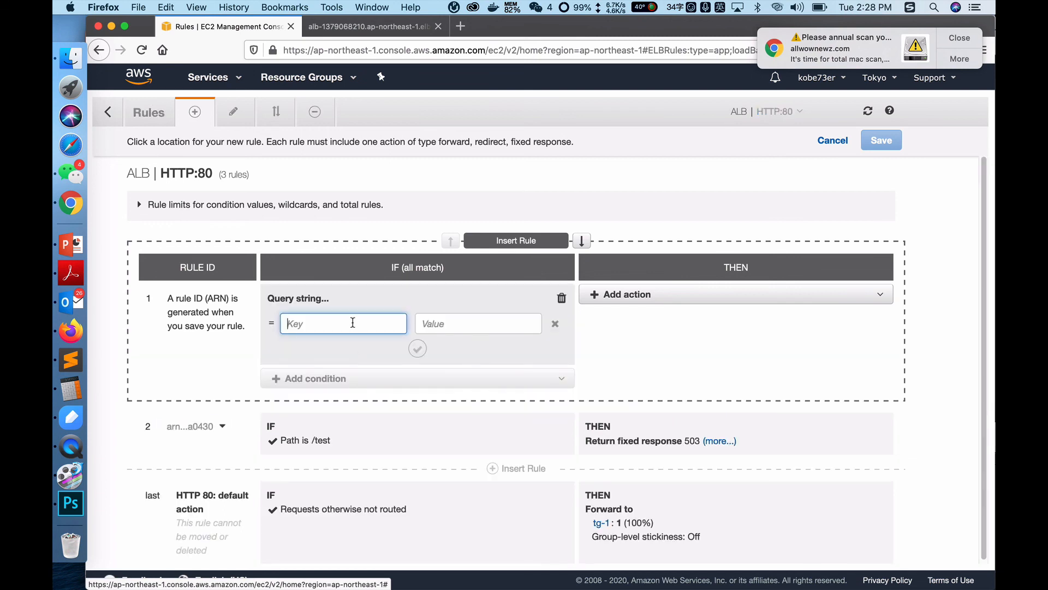
text(key)
click(449, 324)
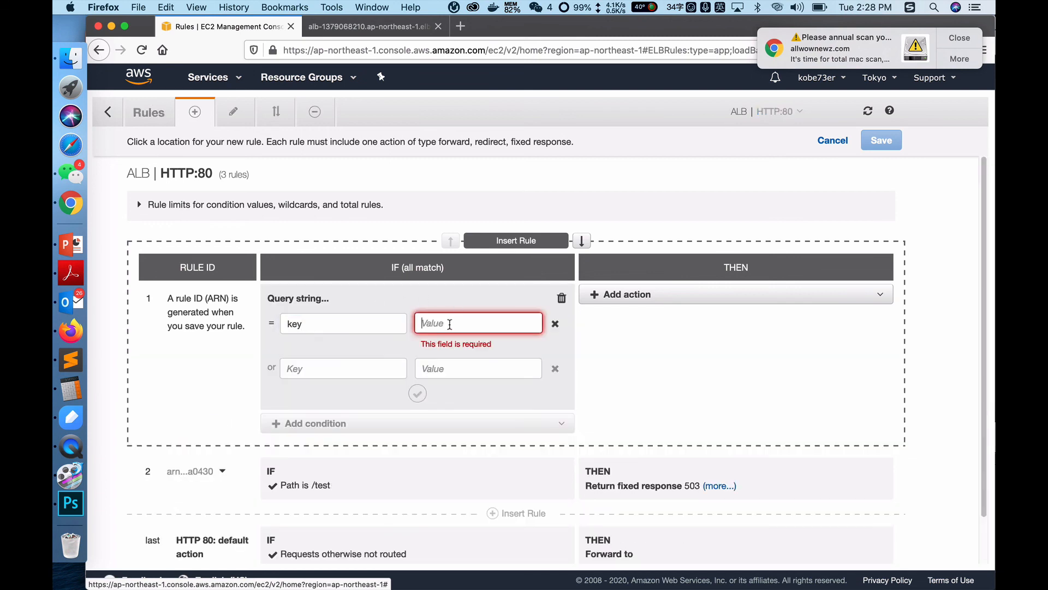
text(tg-2)
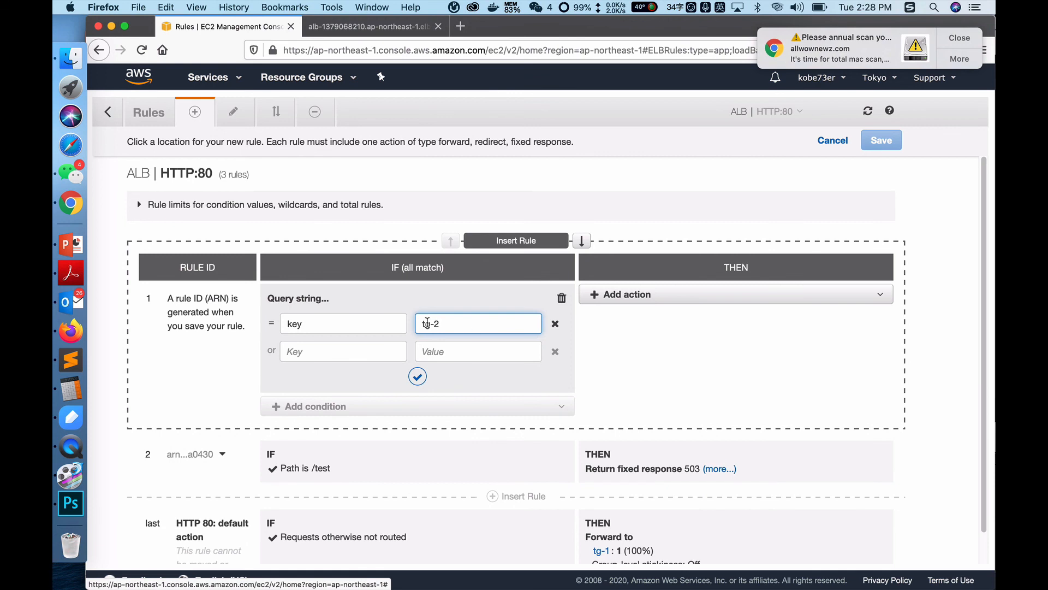
Step: Add a forward action to target group tg-2 to the query string rule and save it
click(633, 297)
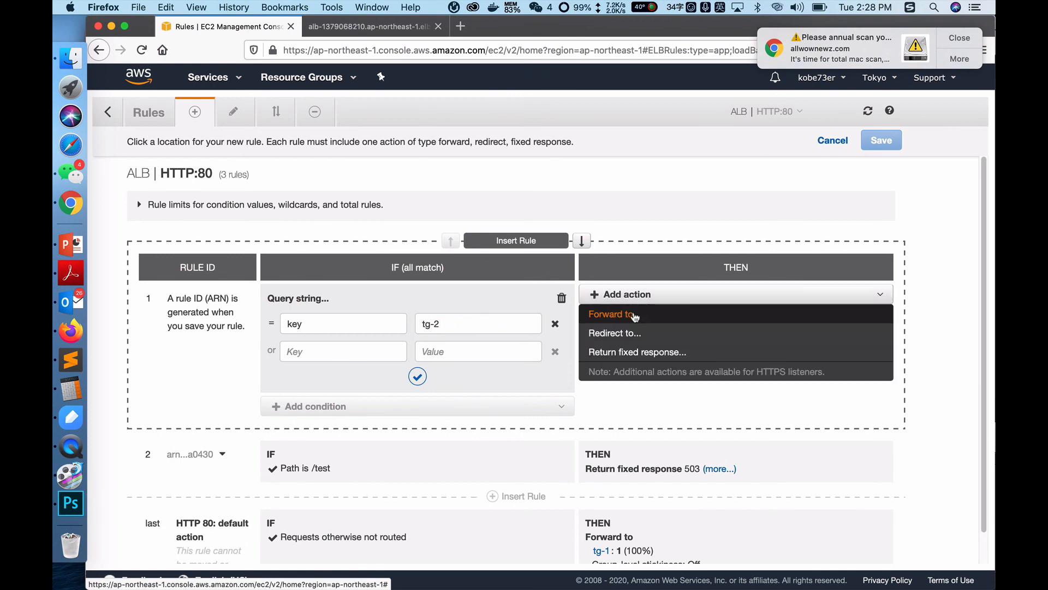
click(635, 313)
click(680, 338)
click(626, 377)
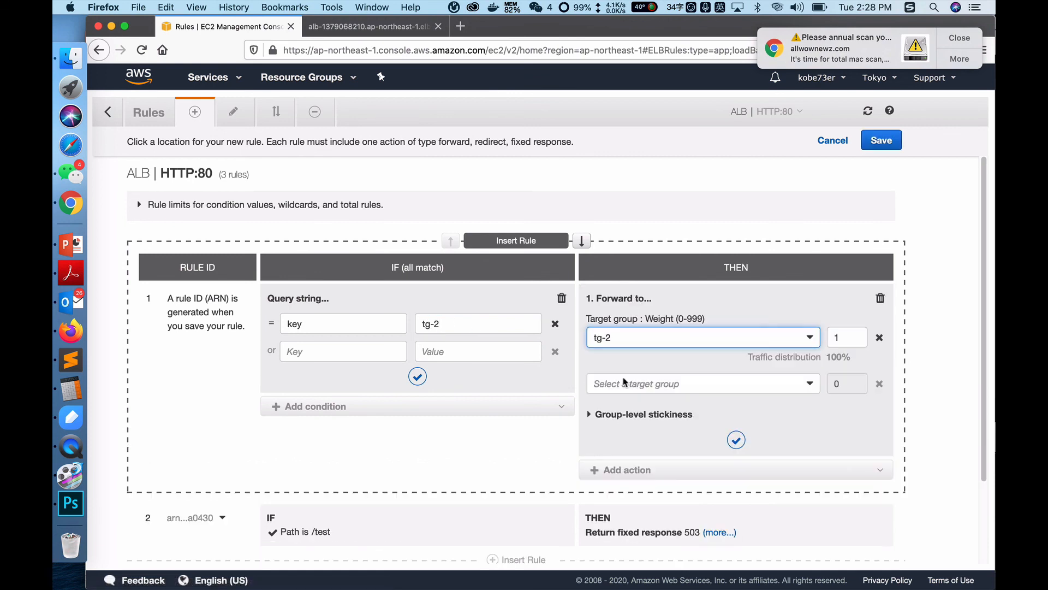
click(895, 142)
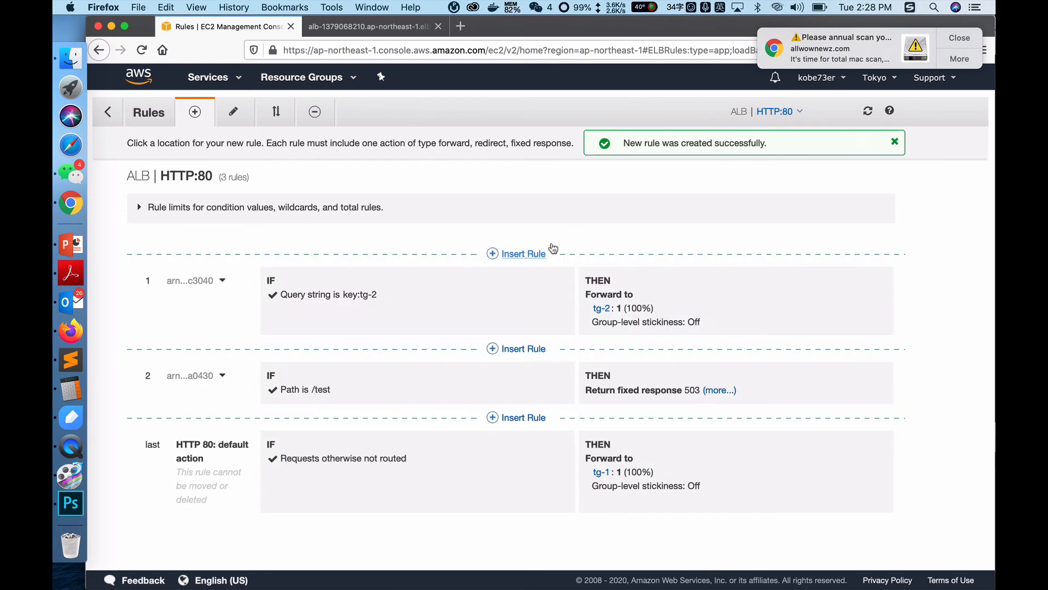
Step: Request the load balancer's address with the query string ?key=tg-2 in its browser tab
click(374, 27)
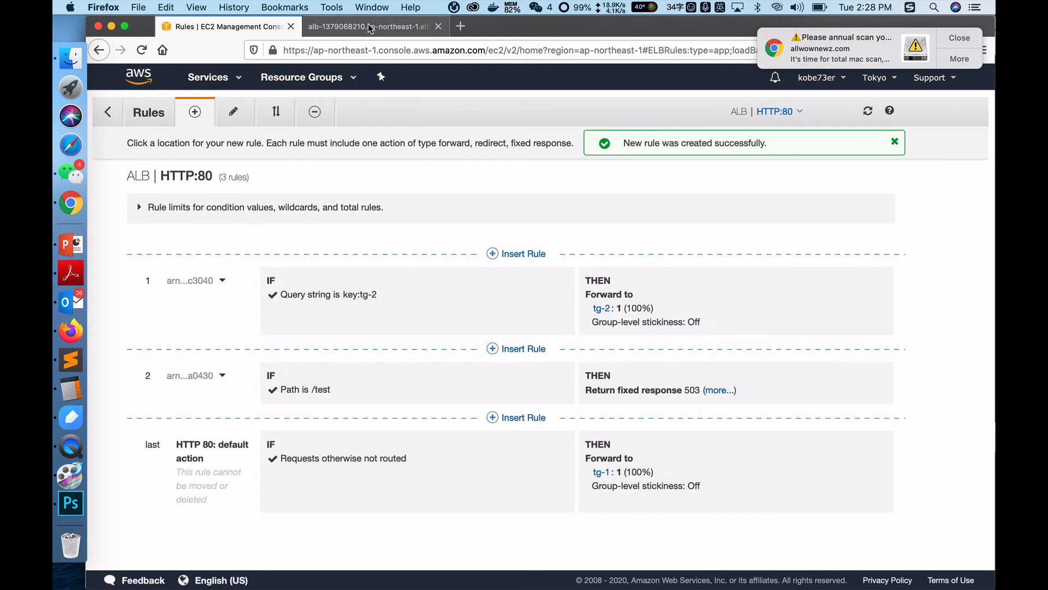
click(510, 50)
click(510, 50)
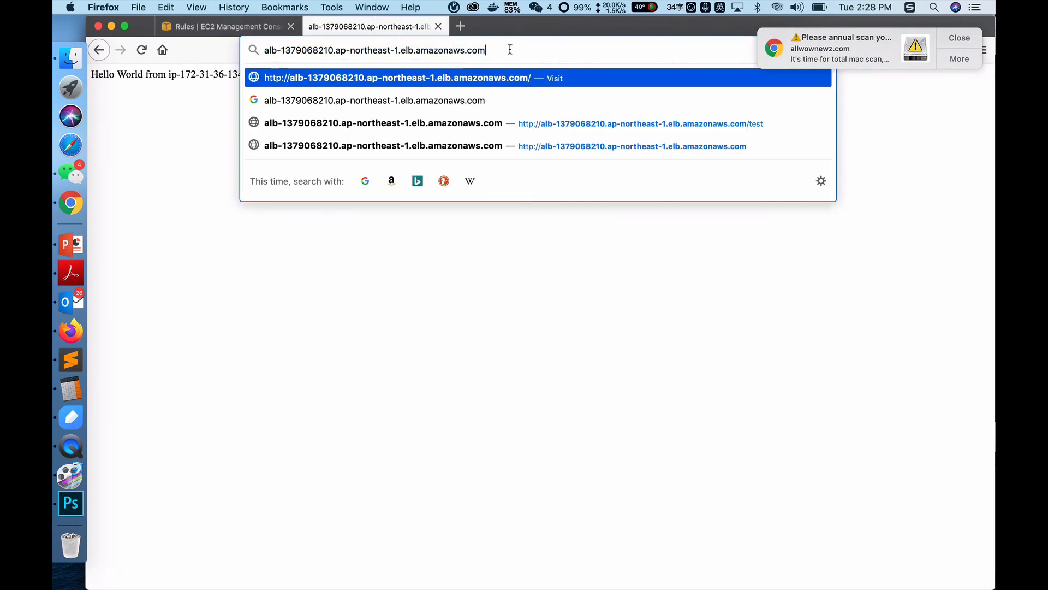
text(?tg)
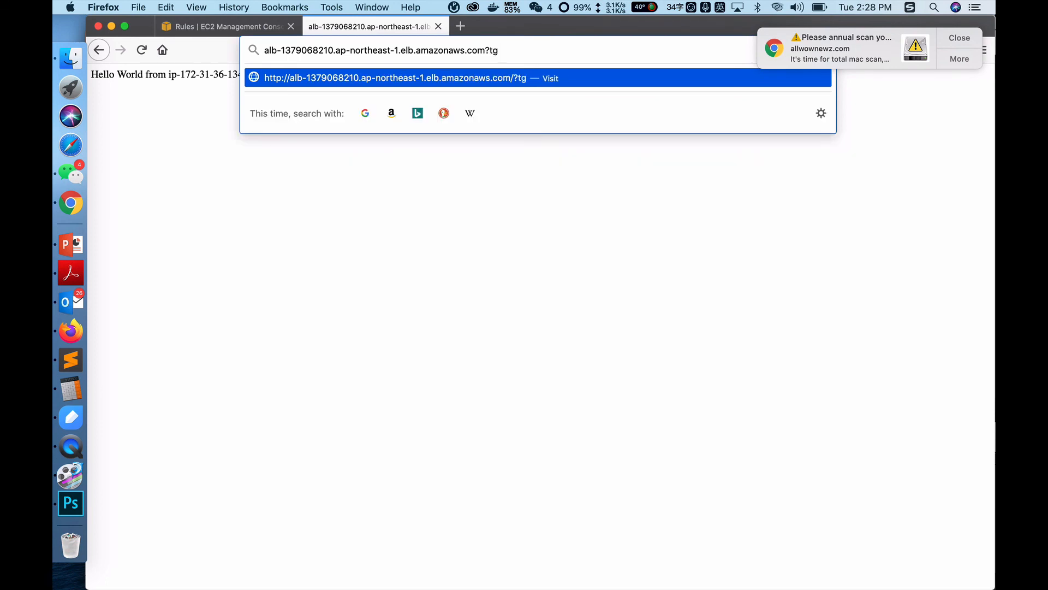
key(BackSpace)
key(BackSpace)
text(key=tg-2)
key(Return)
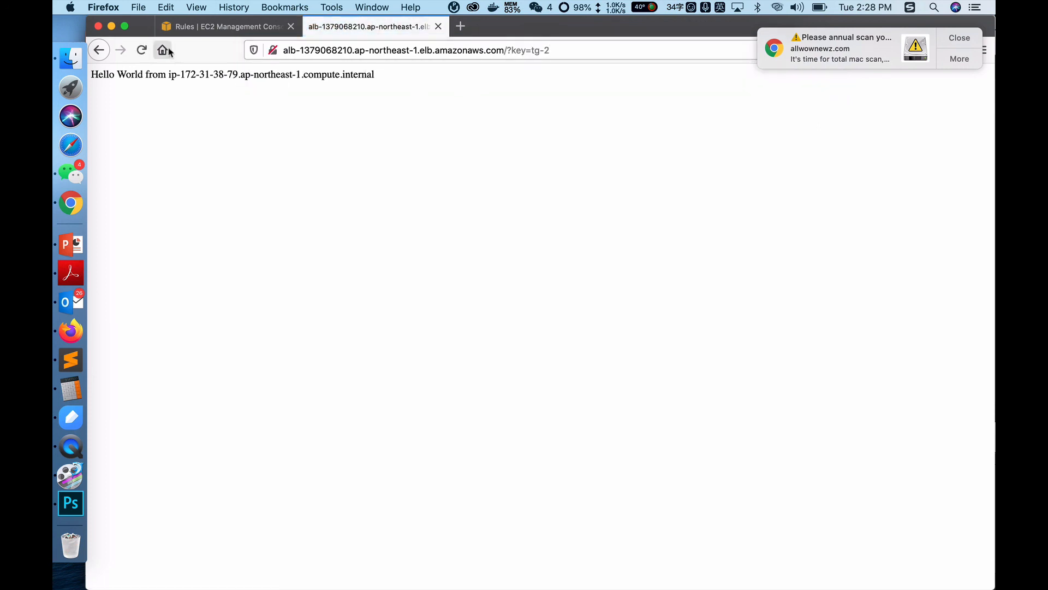
Step: Reload the ?key=tg-2 page several times to compare the responding instances, and return to the listener rules in the EC2 console
click(141, 50)
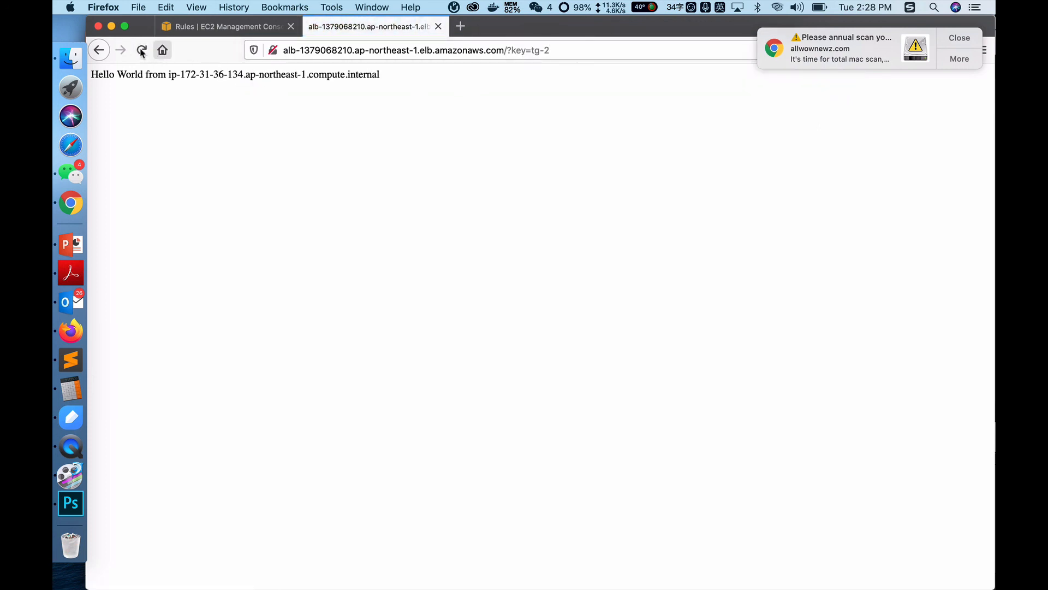
click(140, 49)
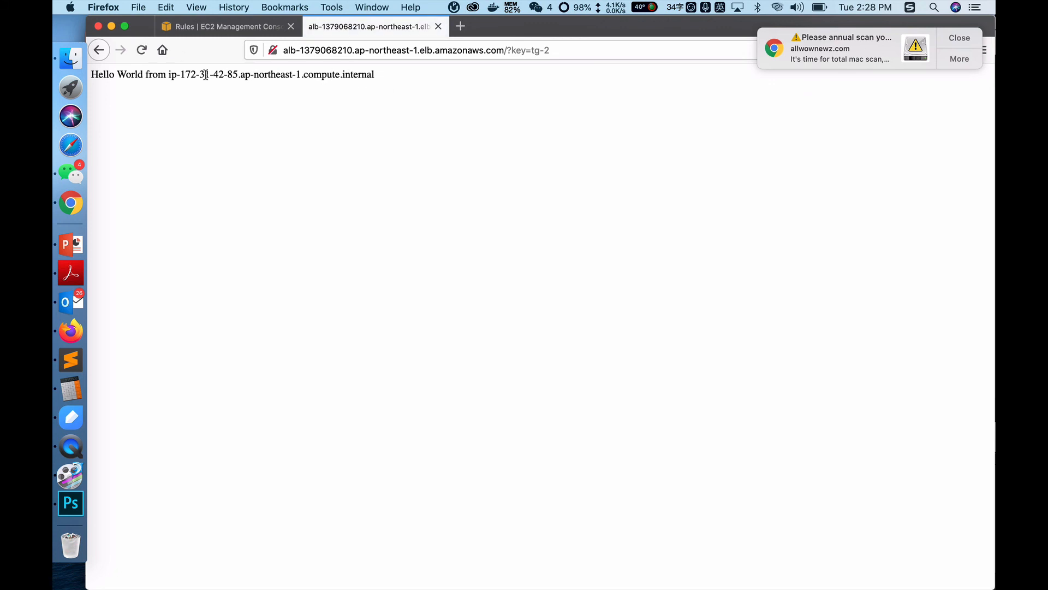
click(141, 50)
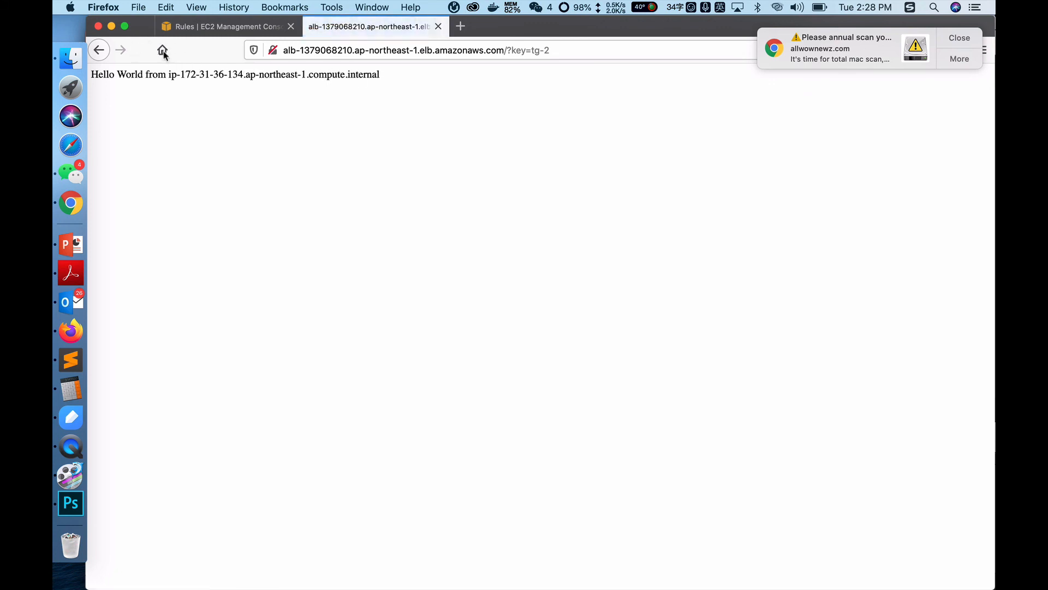
click(141, 50)
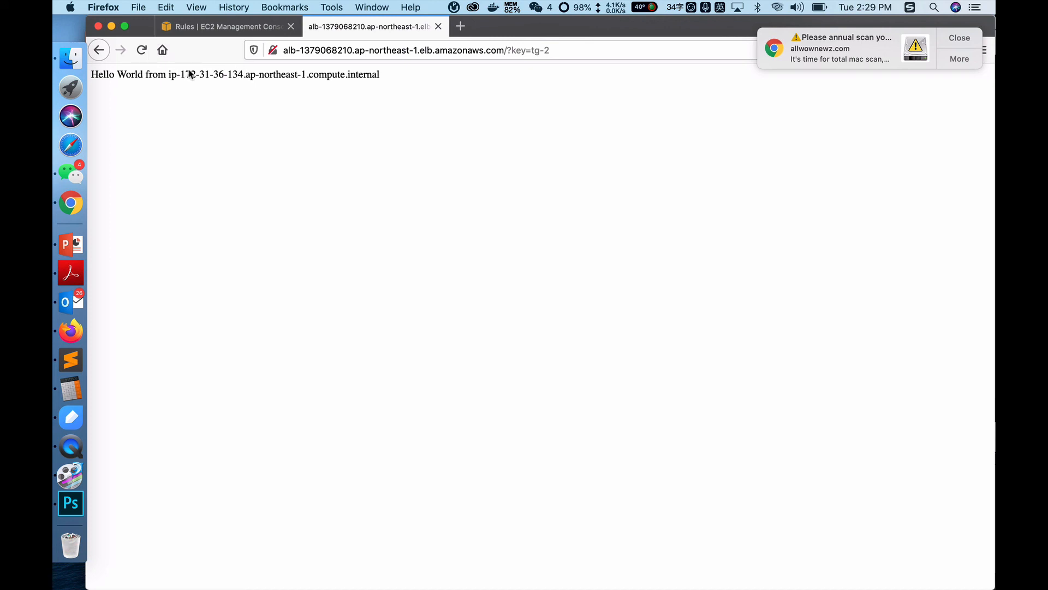
click(142, 50)
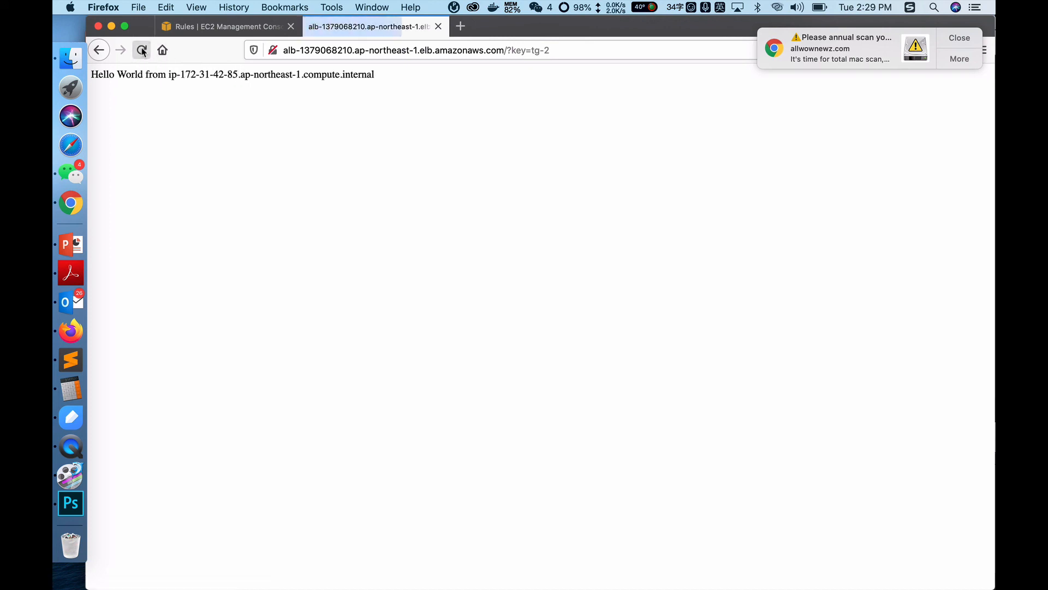
click(198, 29)
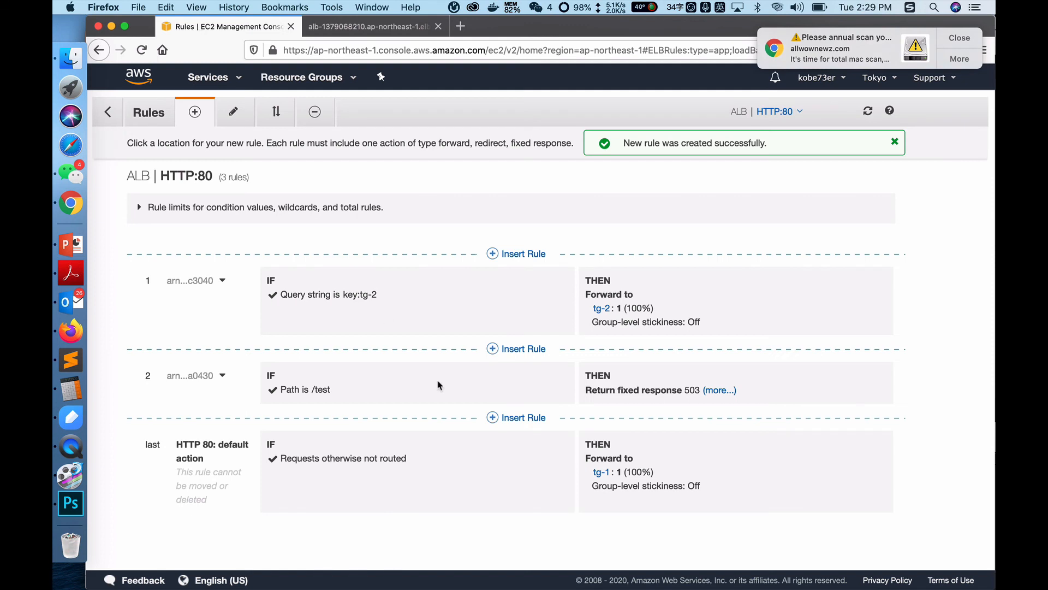